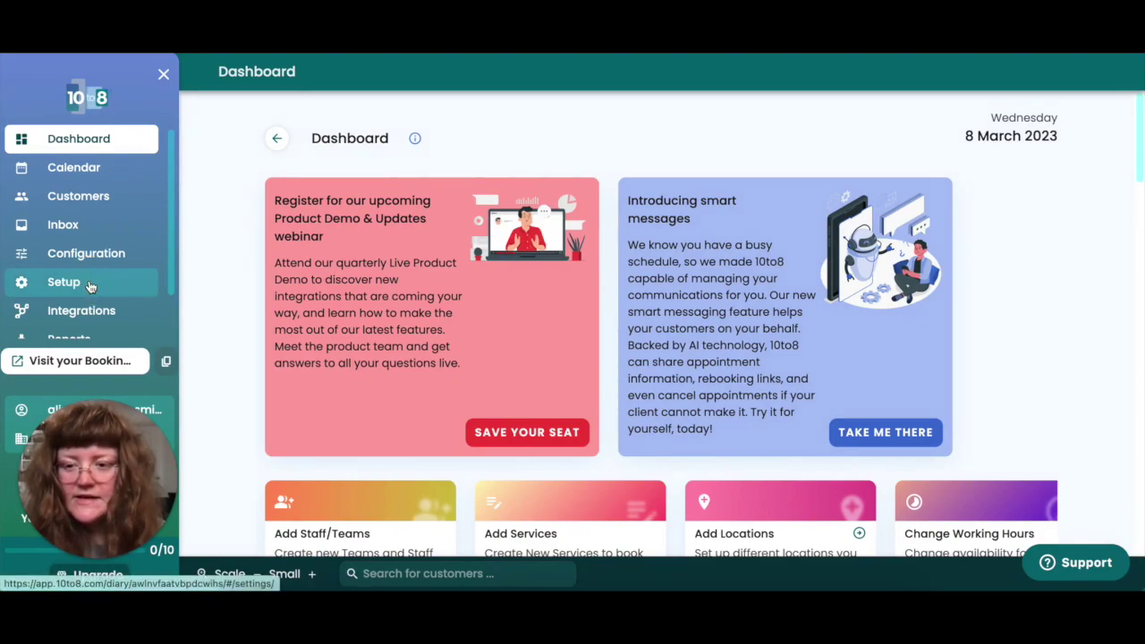
Open the business details setup and review the contact fields, booking page texts, cancellation policy, privacy notice, country, language and timezone settings
click(92, 284)
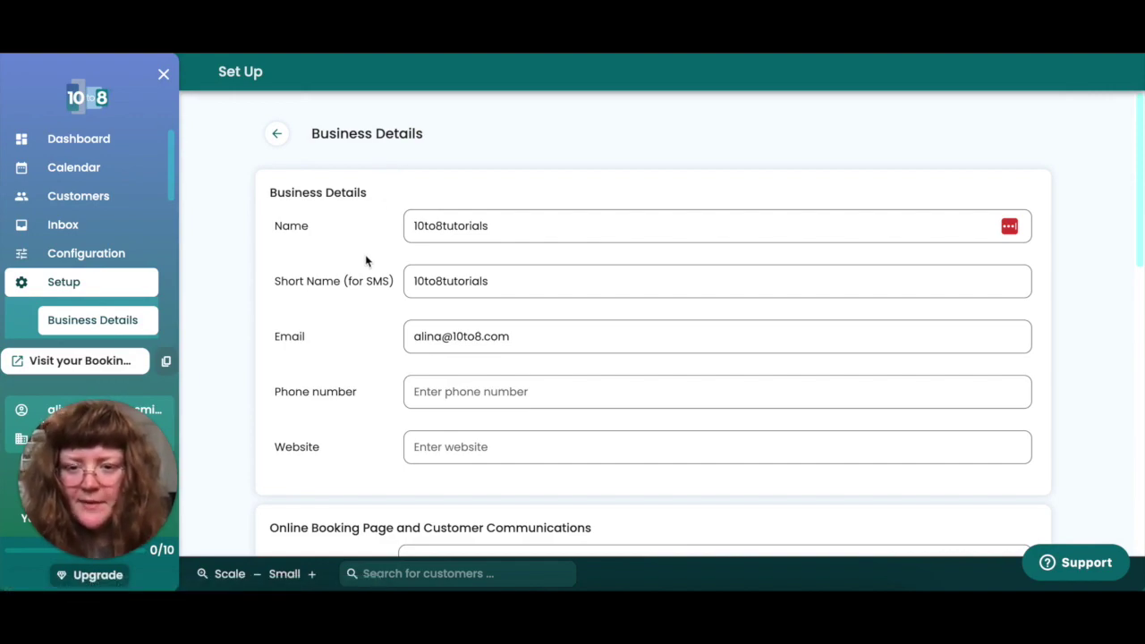
scroll(365, 260, down, 1)
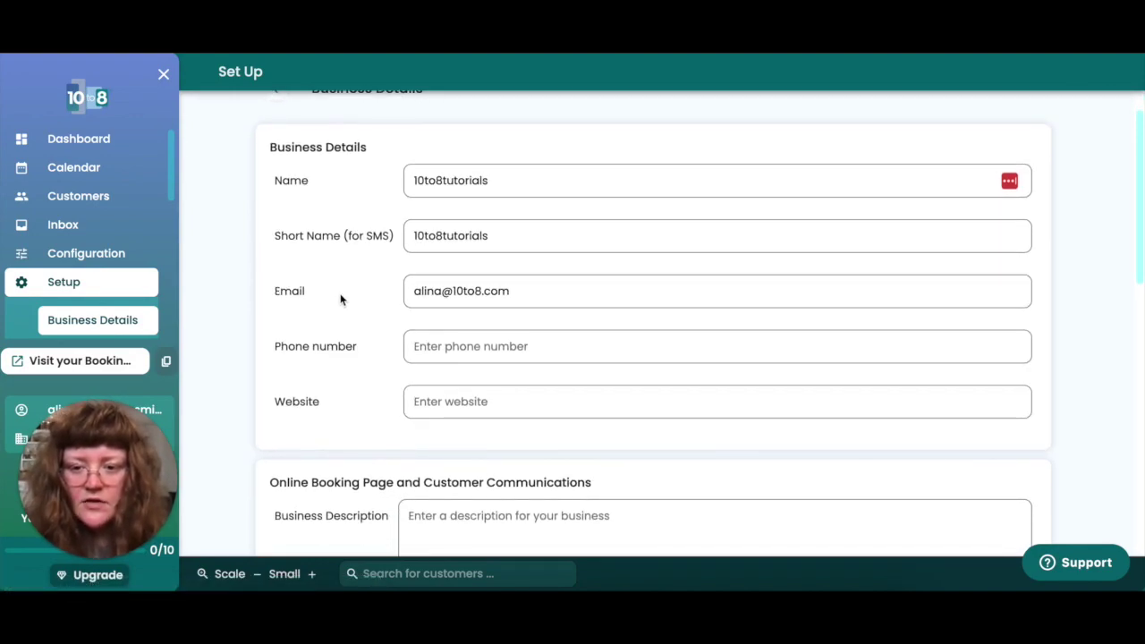
scroll(367, 299, down, 1)
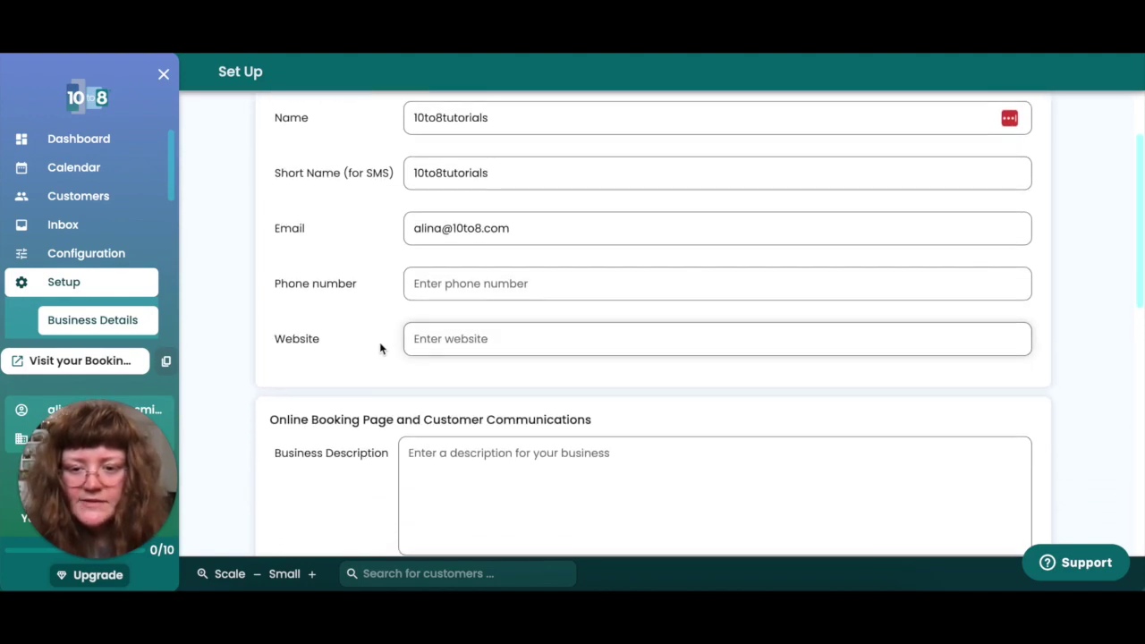
scroll(379, 349, down, 4)
scroll(379, 347, down, 2)
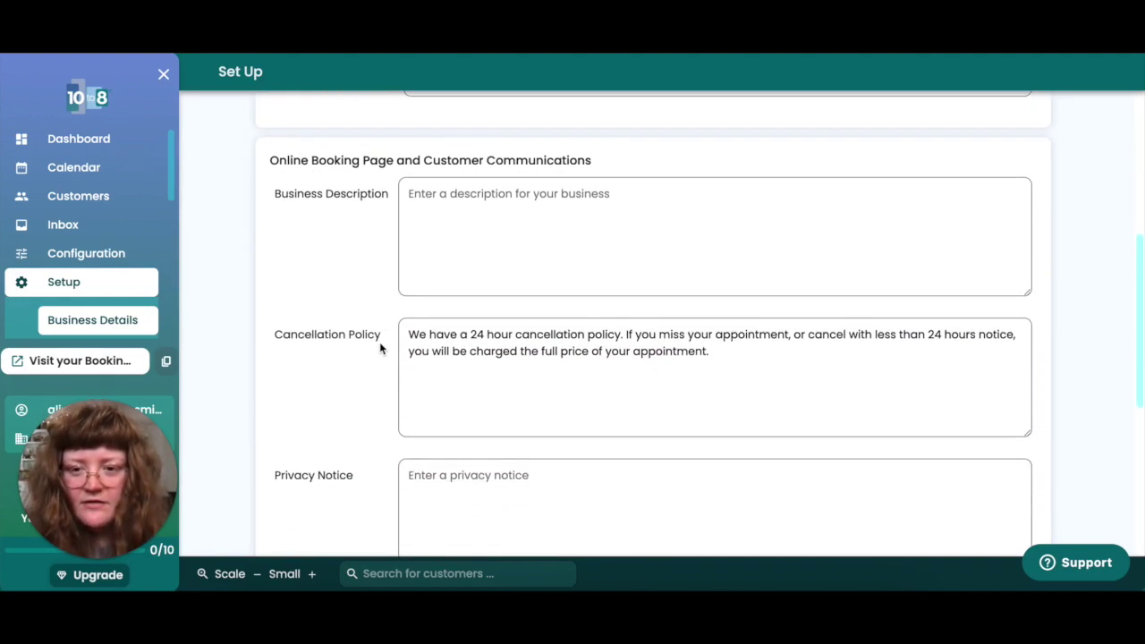
scroll(366, 222, down, 1)
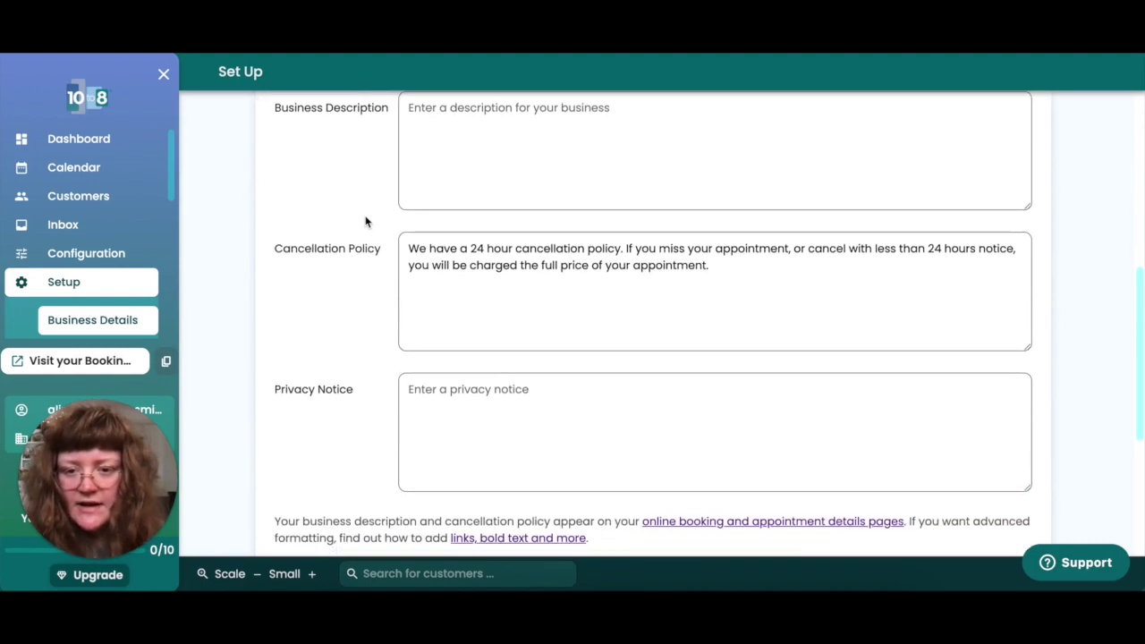
scroll(378, 276, down, 2)
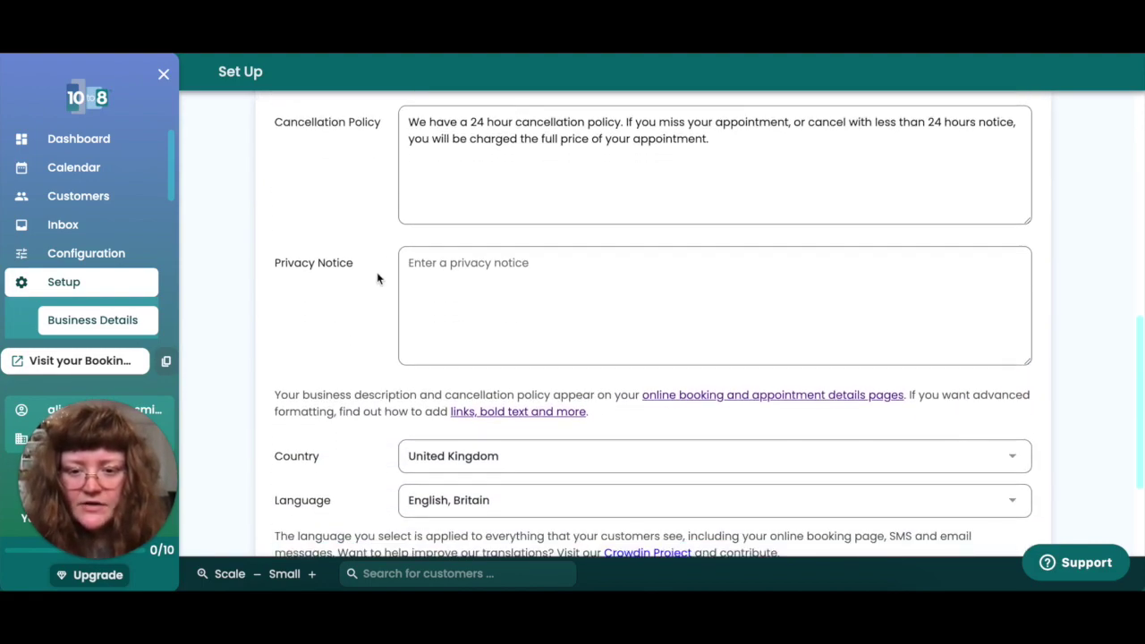
scroll(377, 272, down, 1)
scroll(376, 272, down, 1)
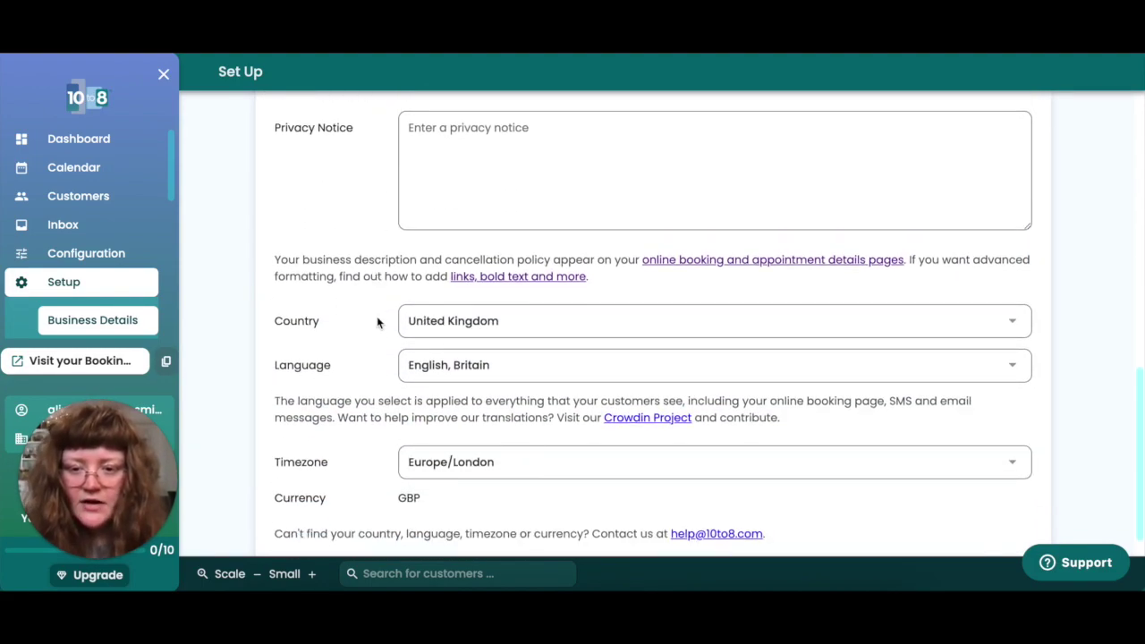
scroll(377, 317, down, 1)
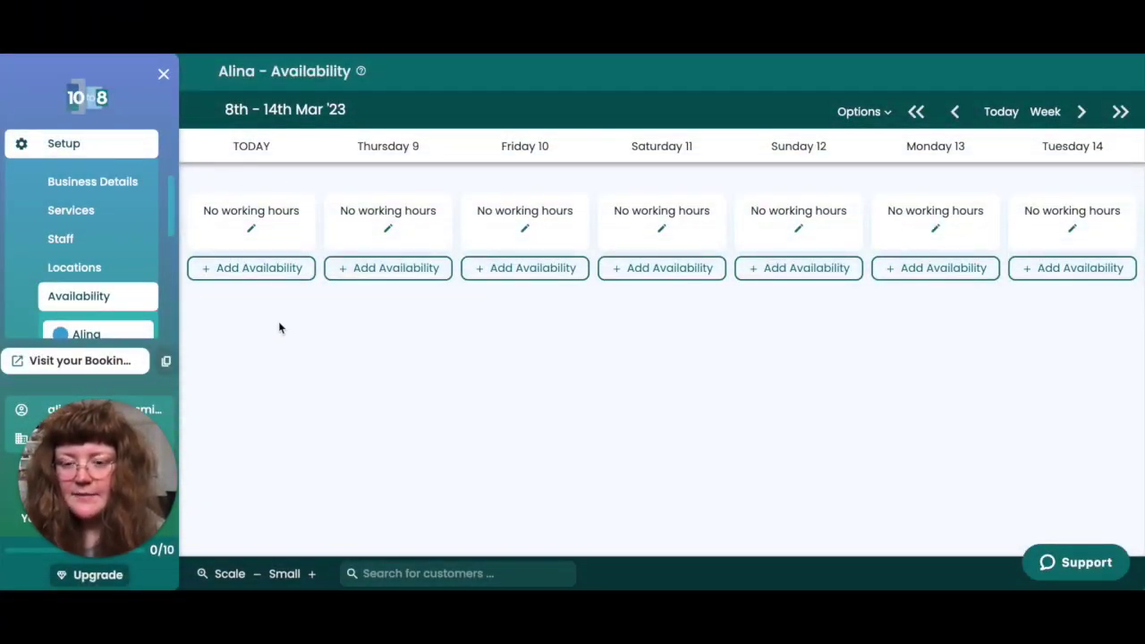
Add availability for the staff member on 8 March from 09:00 to 17:00, covering all services at the Online / Phone location
click(276, 277)
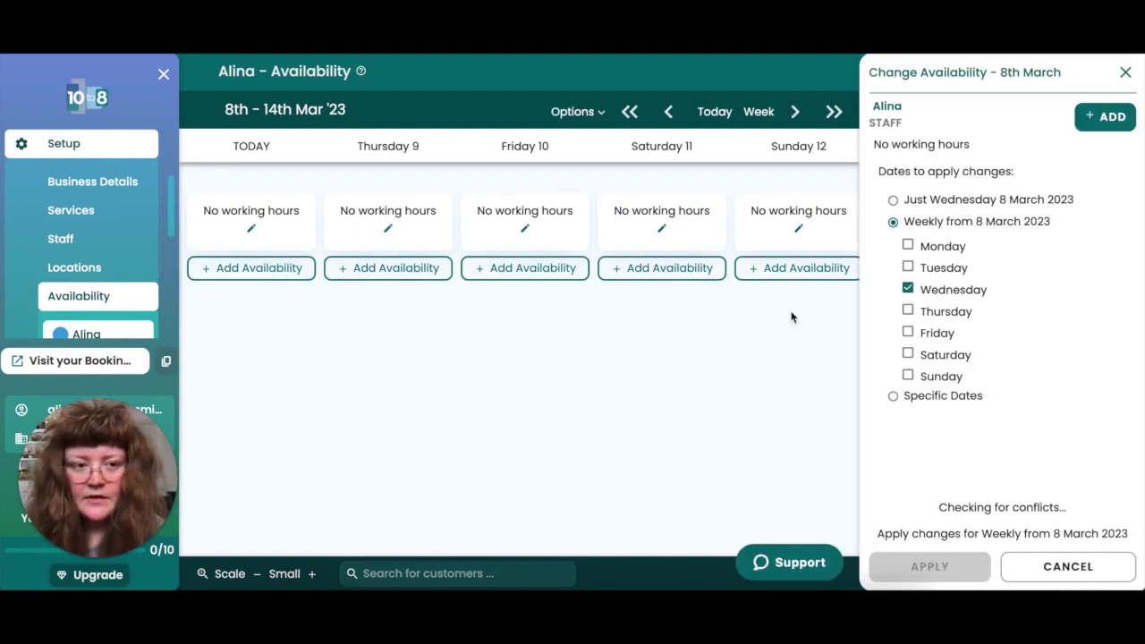
click(1105, 117)
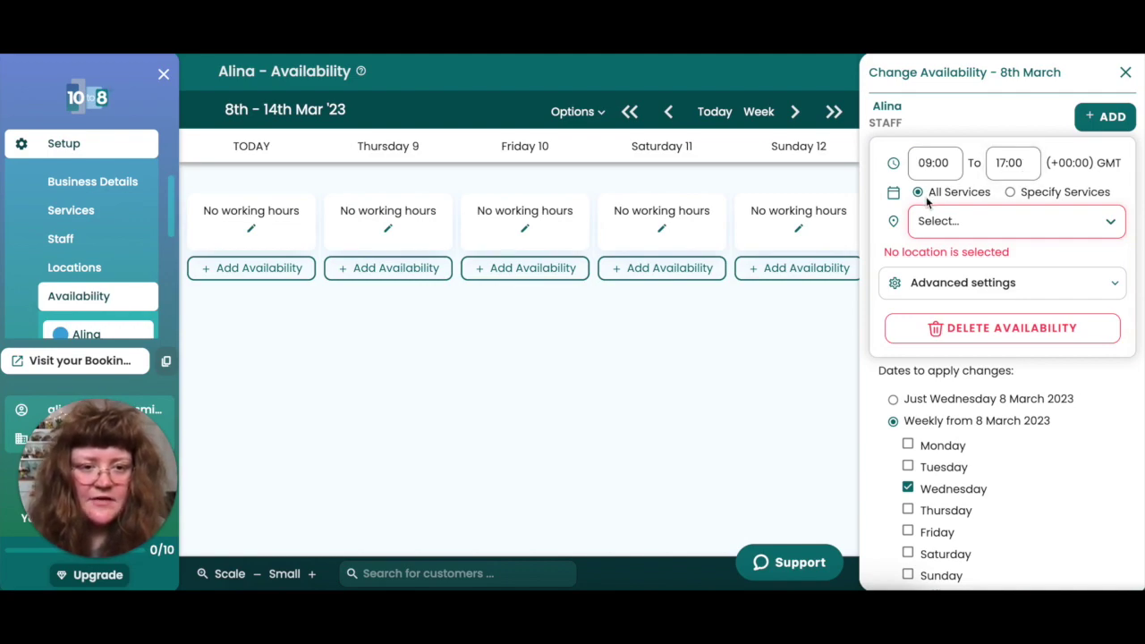
click(1010, 192)
click(1009, 221)
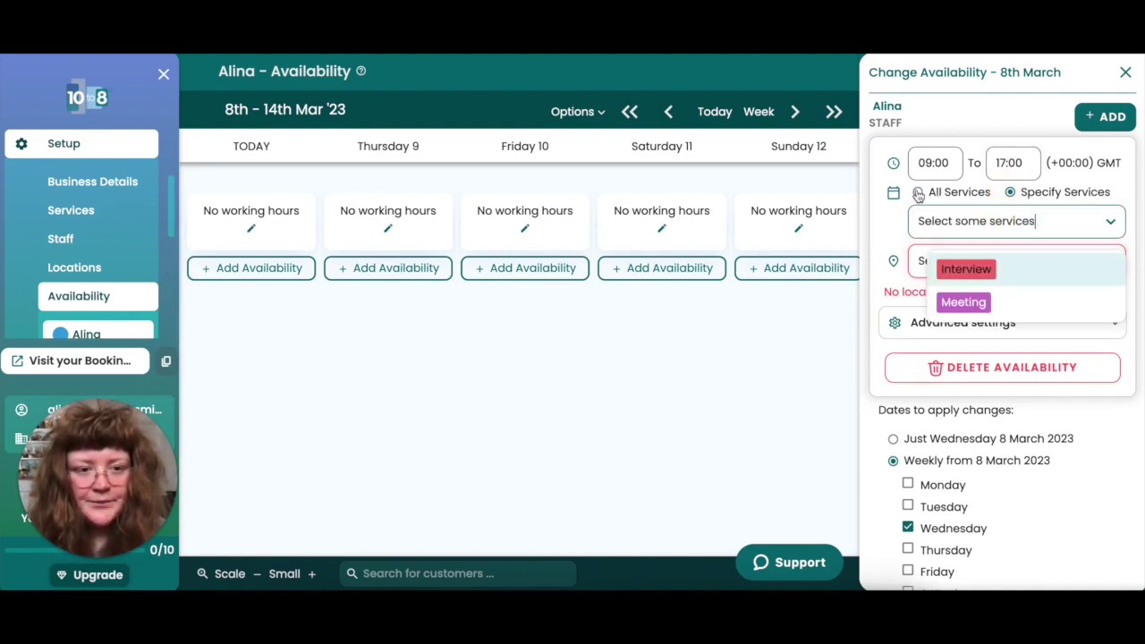
click(918, 191)
click(973, 223)
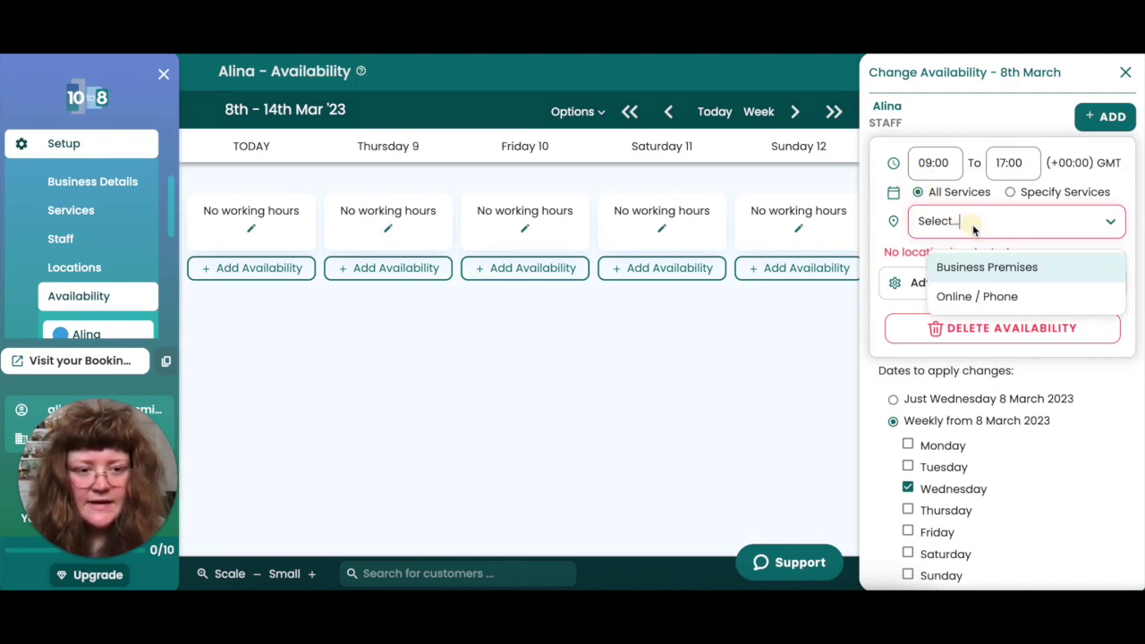
click(977, 299)
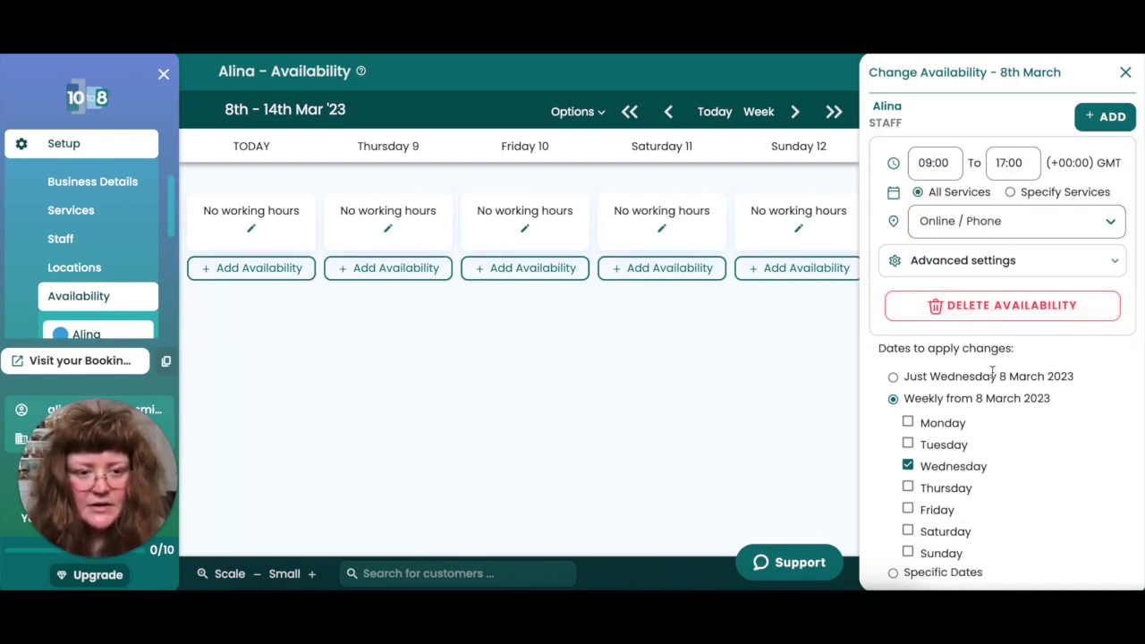
Apply the availability weekly from 8 March 2023 on every day from Monday to Sunday and close the availability editor
scroll(984, 348, down, 2)
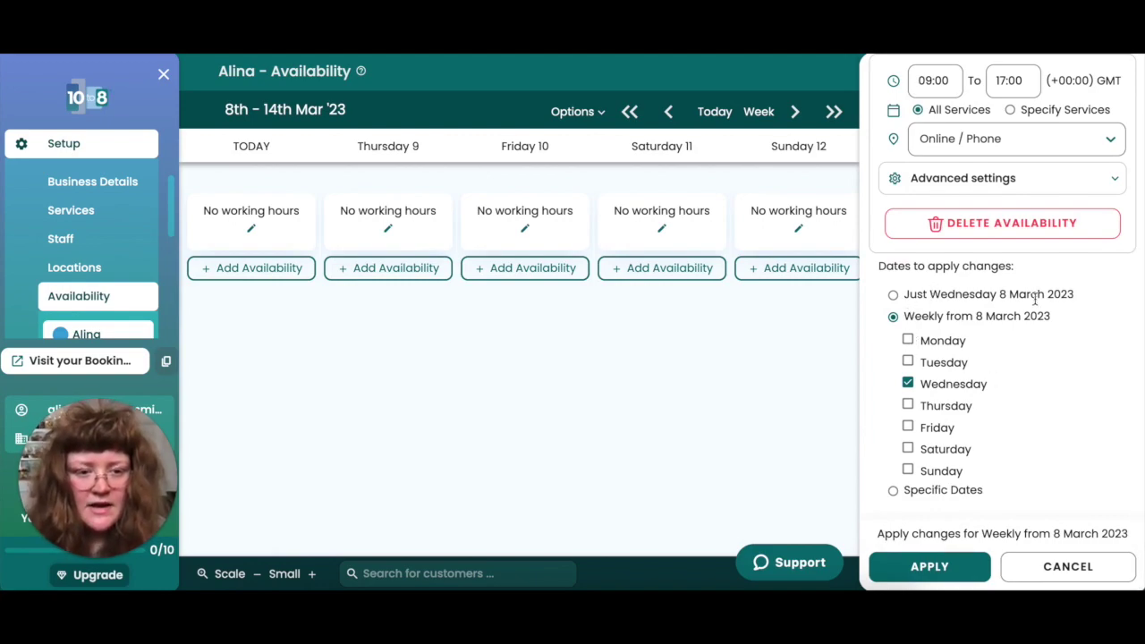
click(908, 341)
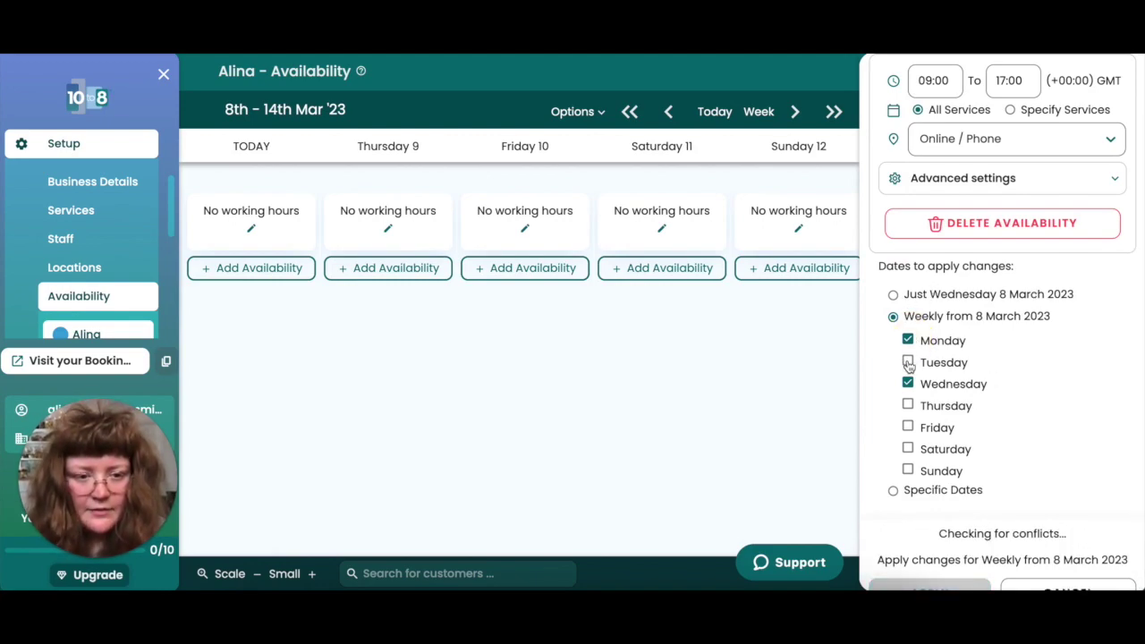
click(908, 363)
click(908, 405)
click(908, 428)
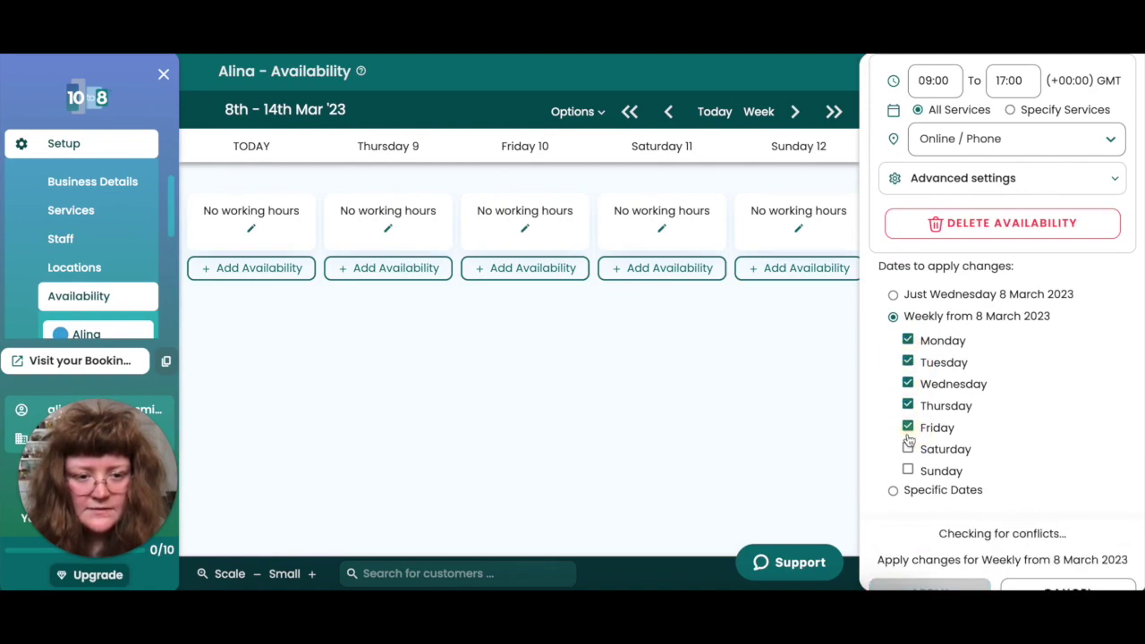
click(907, 449)
click(908, 471)
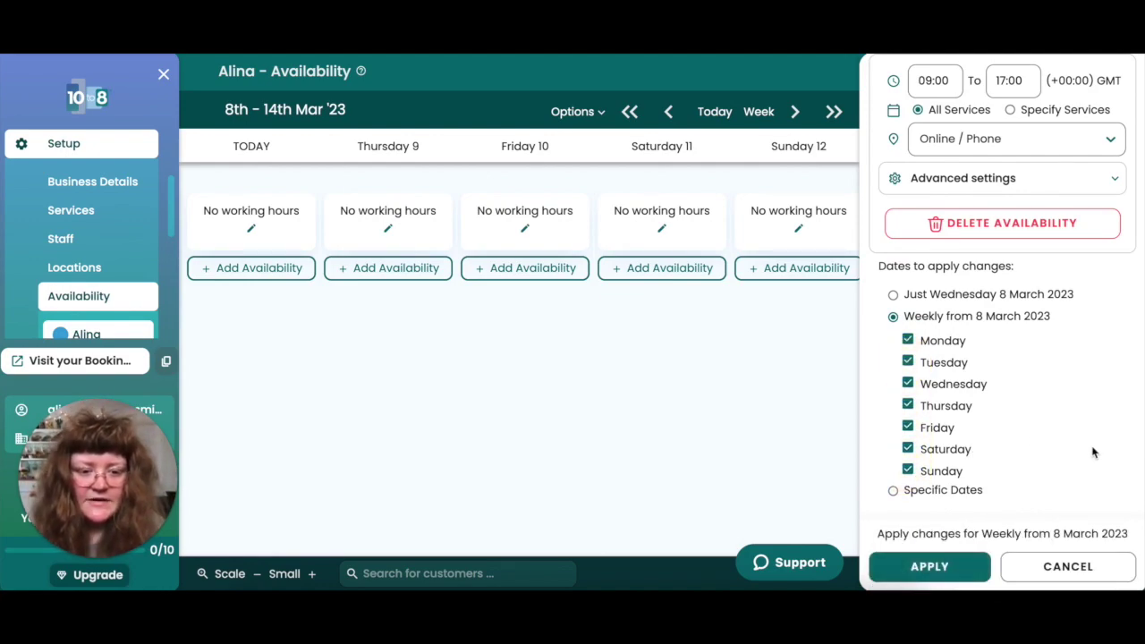
click(967, 567)
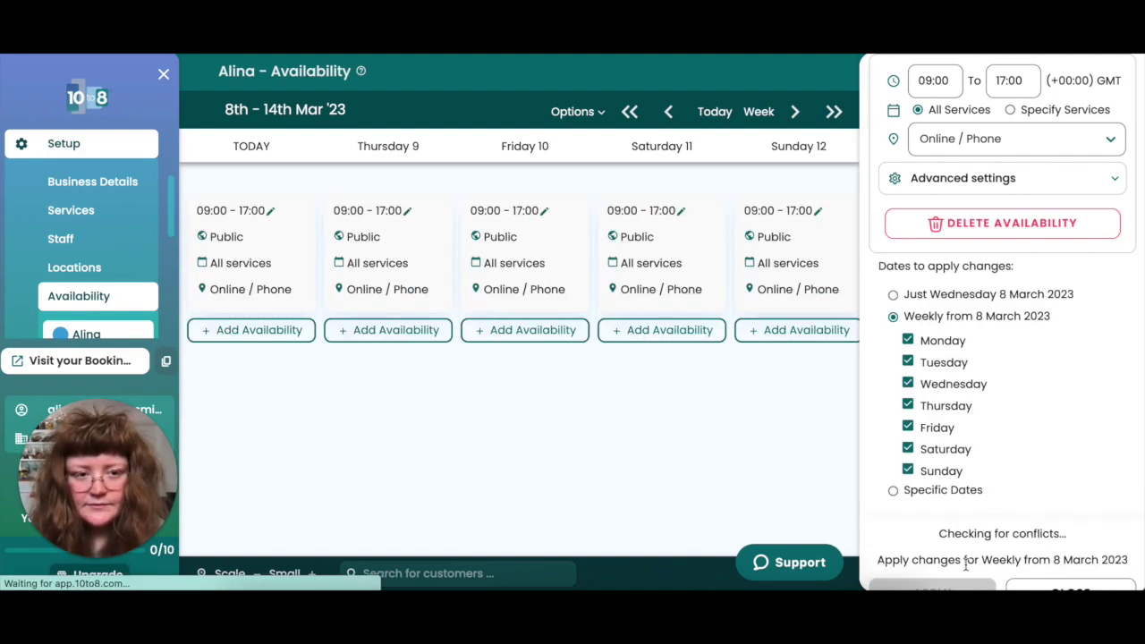
scroll(1079, 230, up, 2)
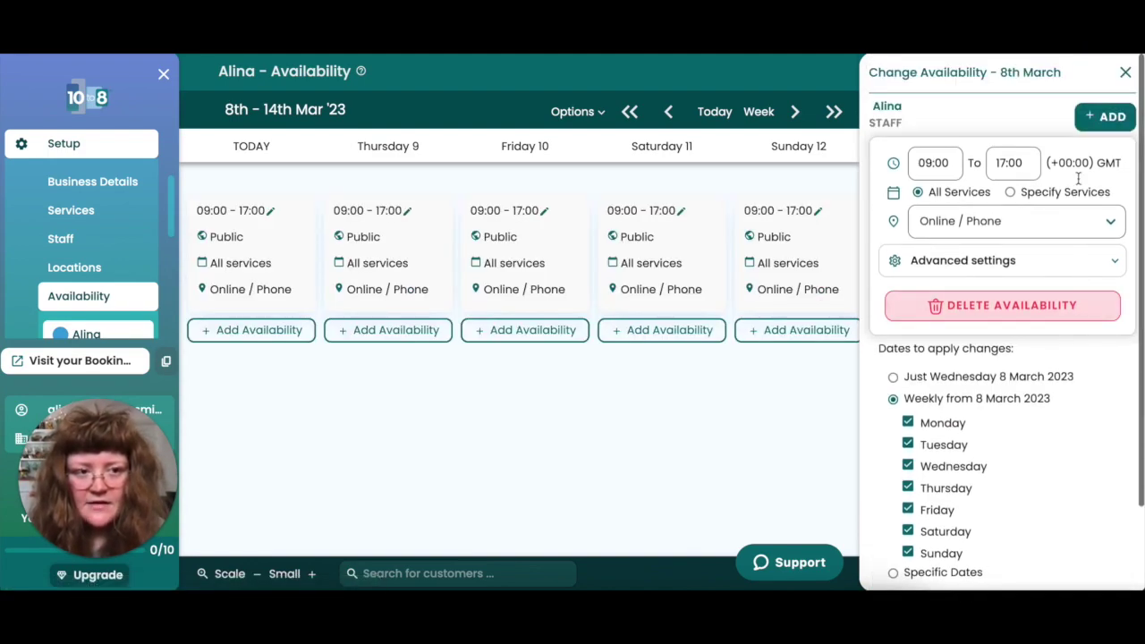
click(1126, 74)
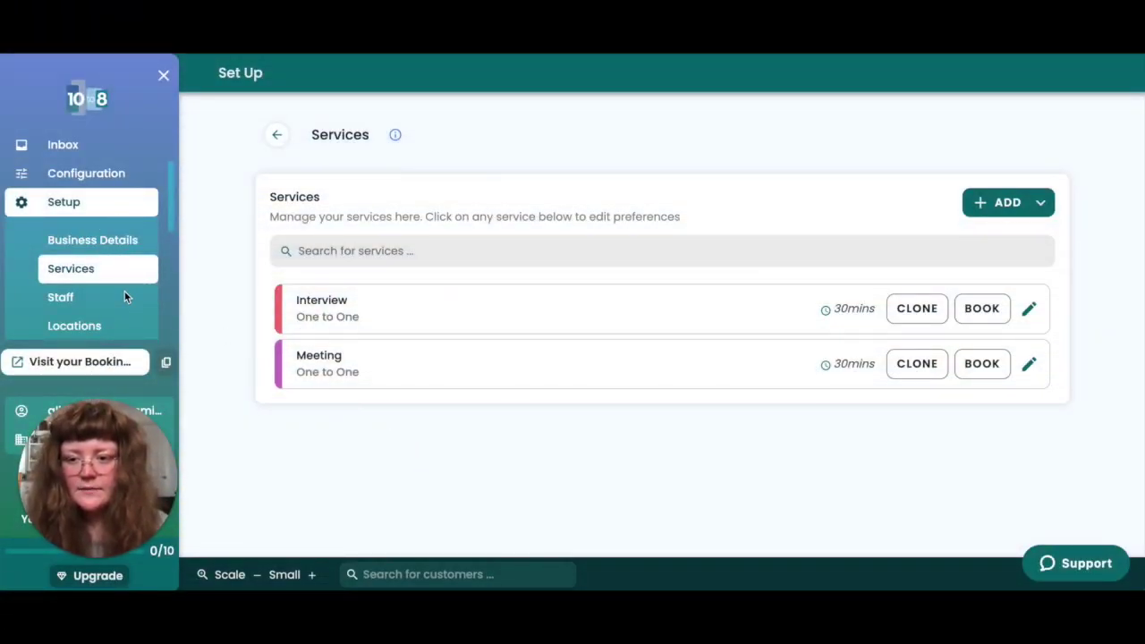
Add a new service named "Service" with all staff assigned to it
click(1027, 210)
click(1005, 237)
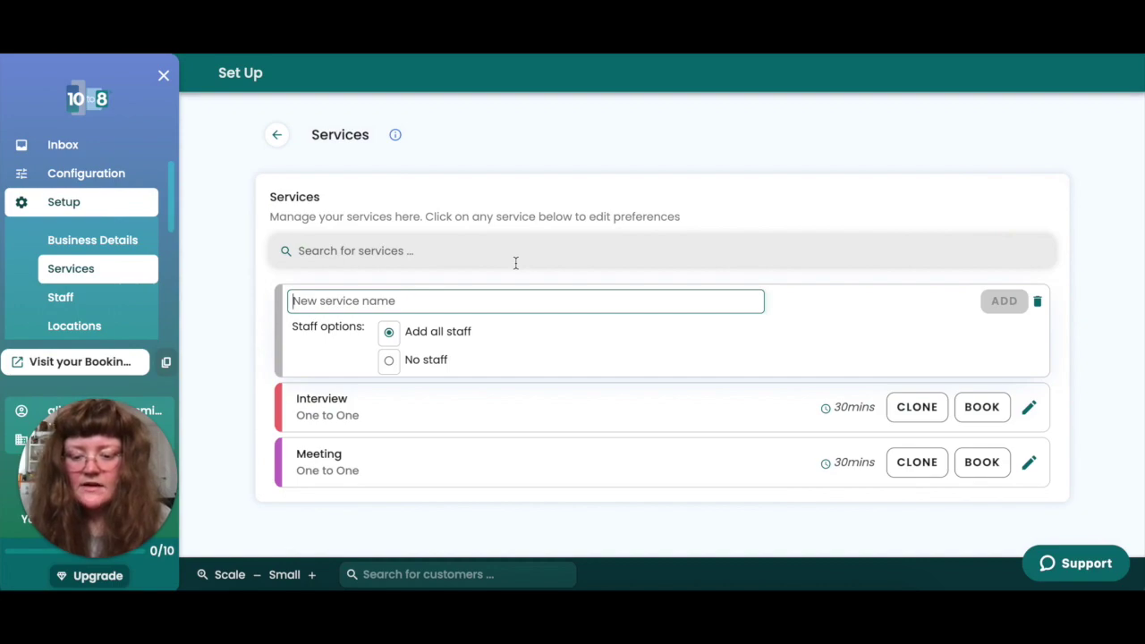
text(Servi)
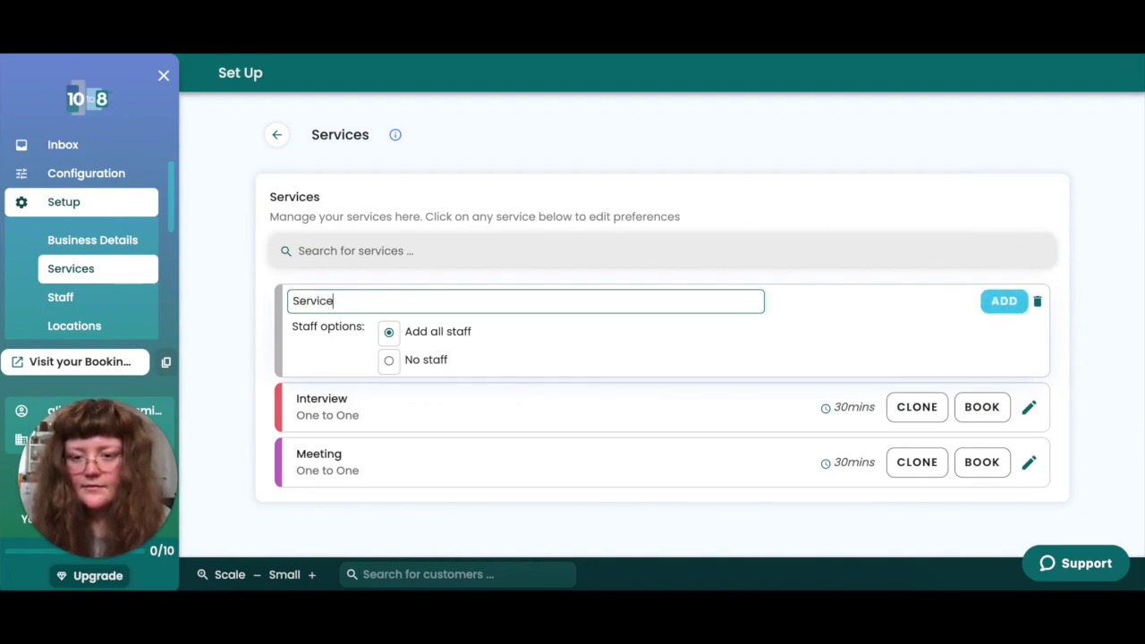
text(ce)
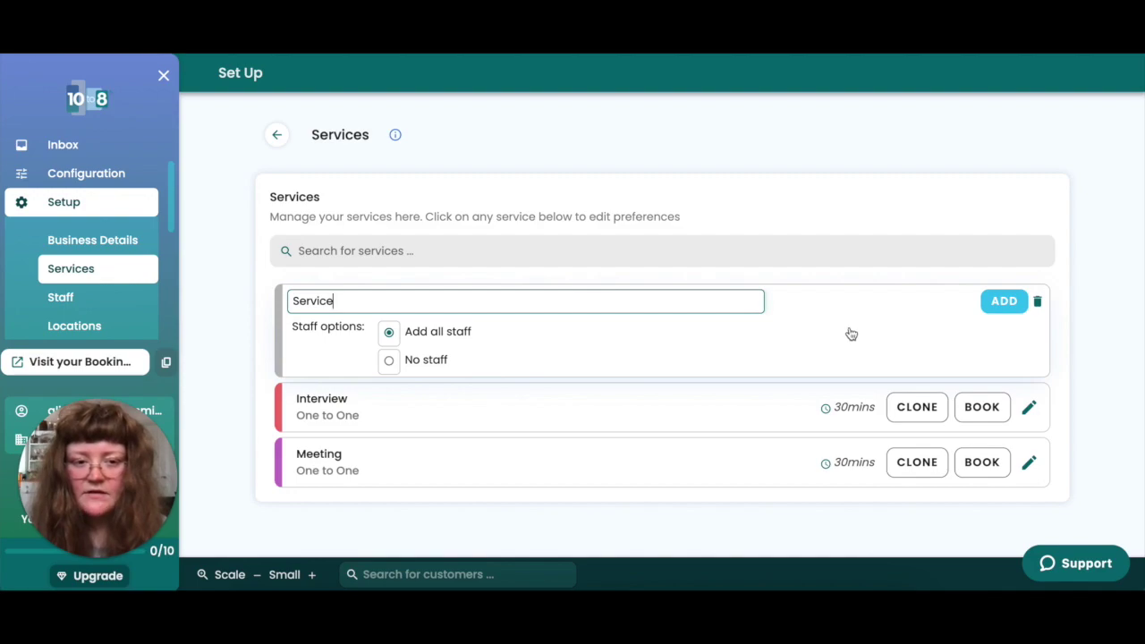
click(1004, 302)
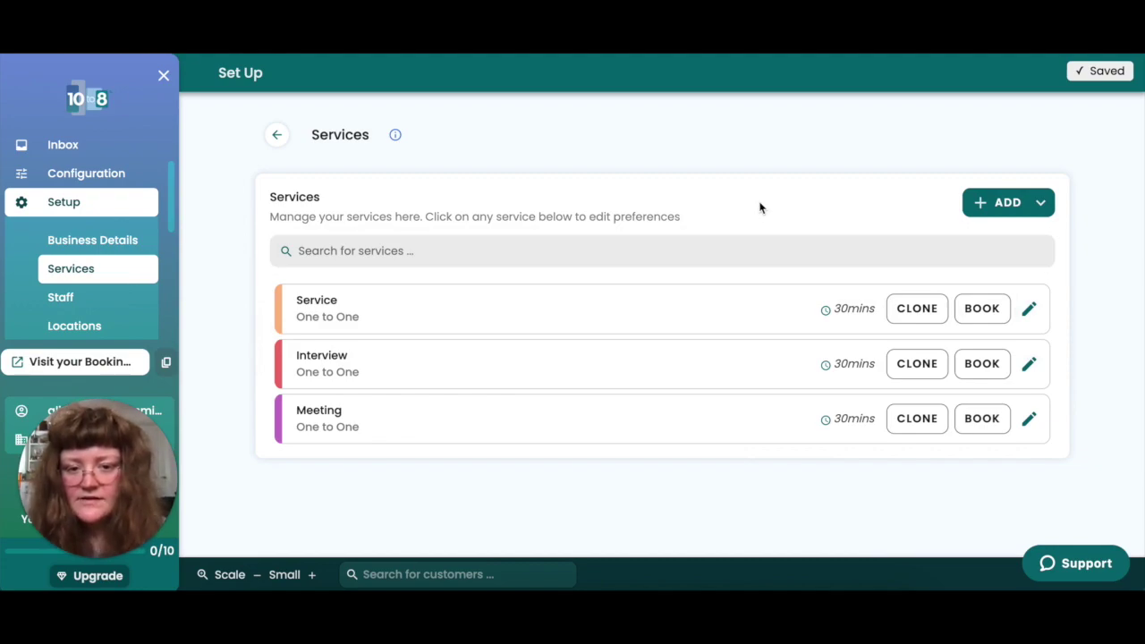
Open the new service's details and review its duration, buffer time, location, online booking, staff, cancellation and payment options
click(535, 309)
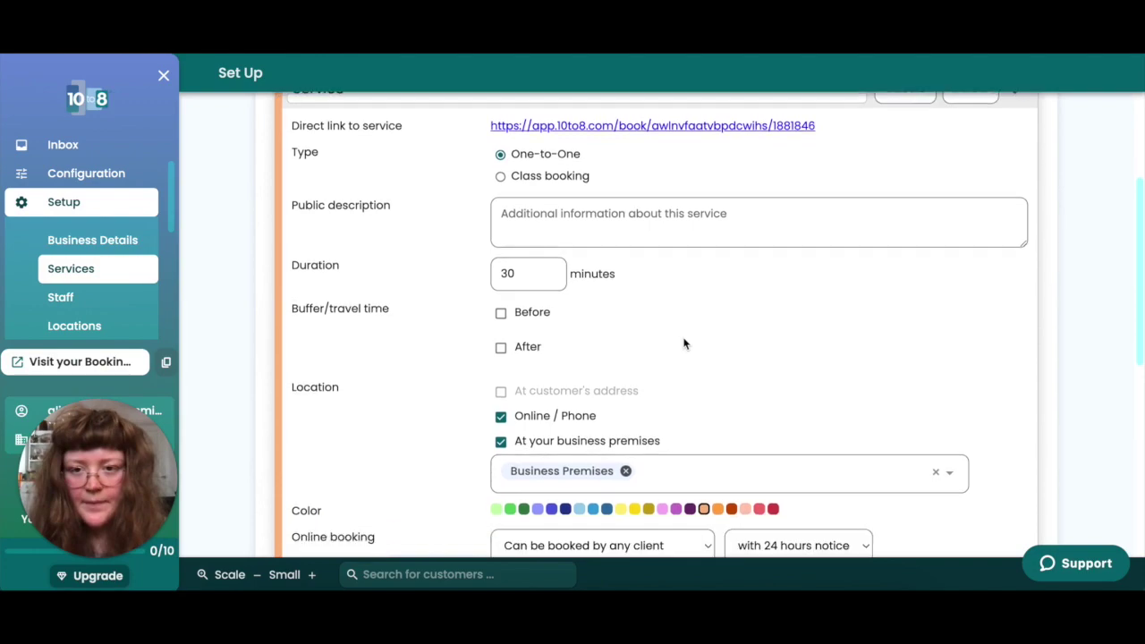
scroll(684, 344, down, 5)
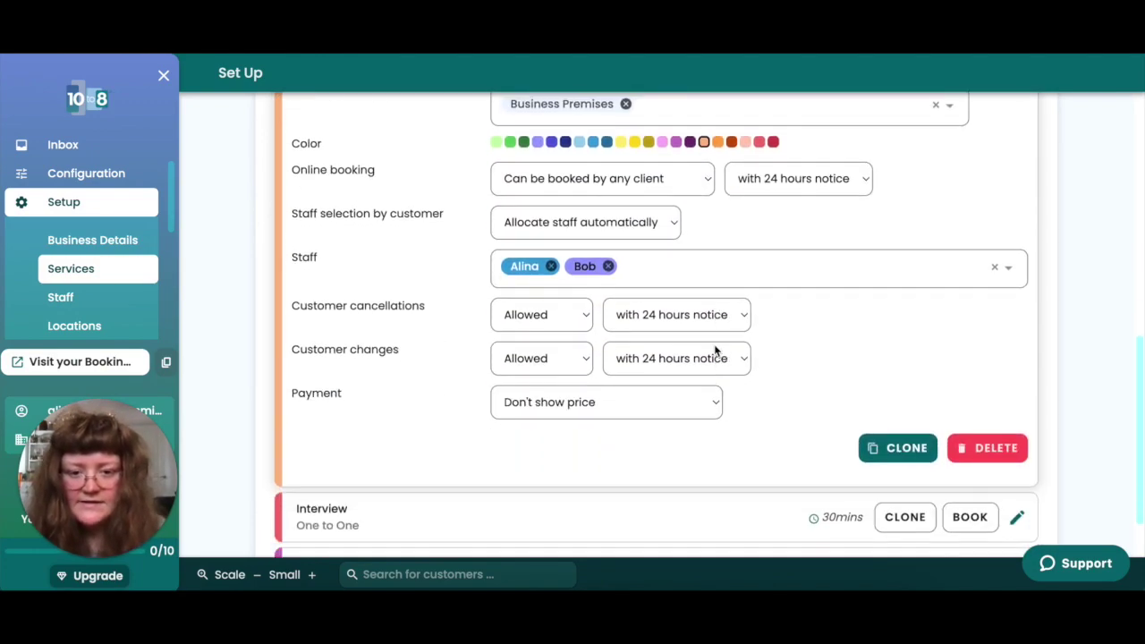
scroll(714, 351, up, 4)
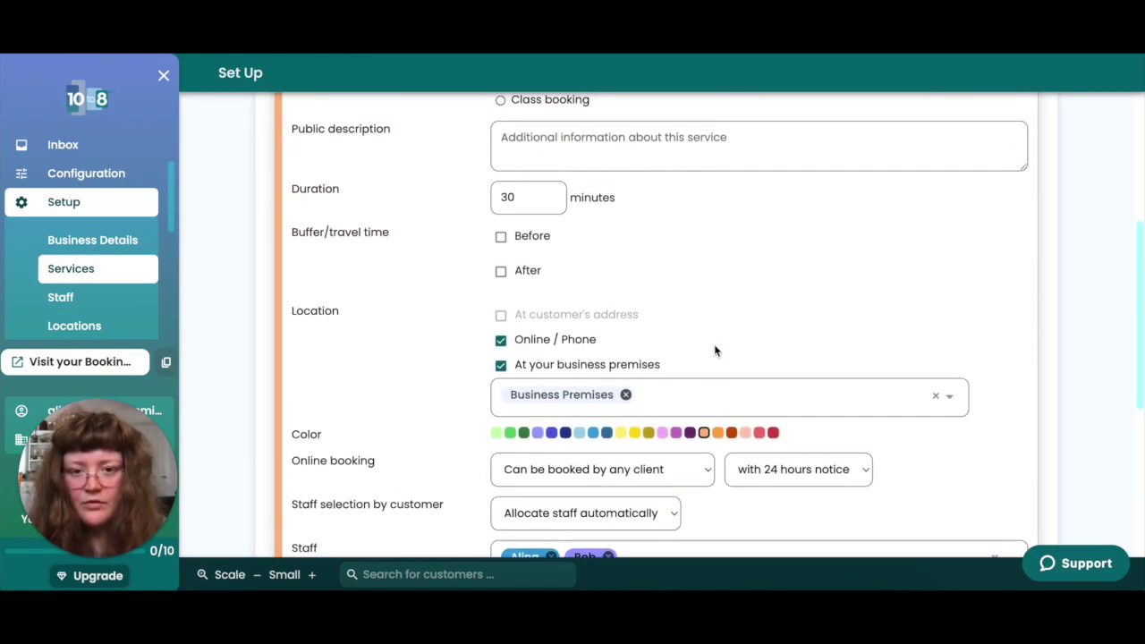
scroll(715, 350, up, 2)
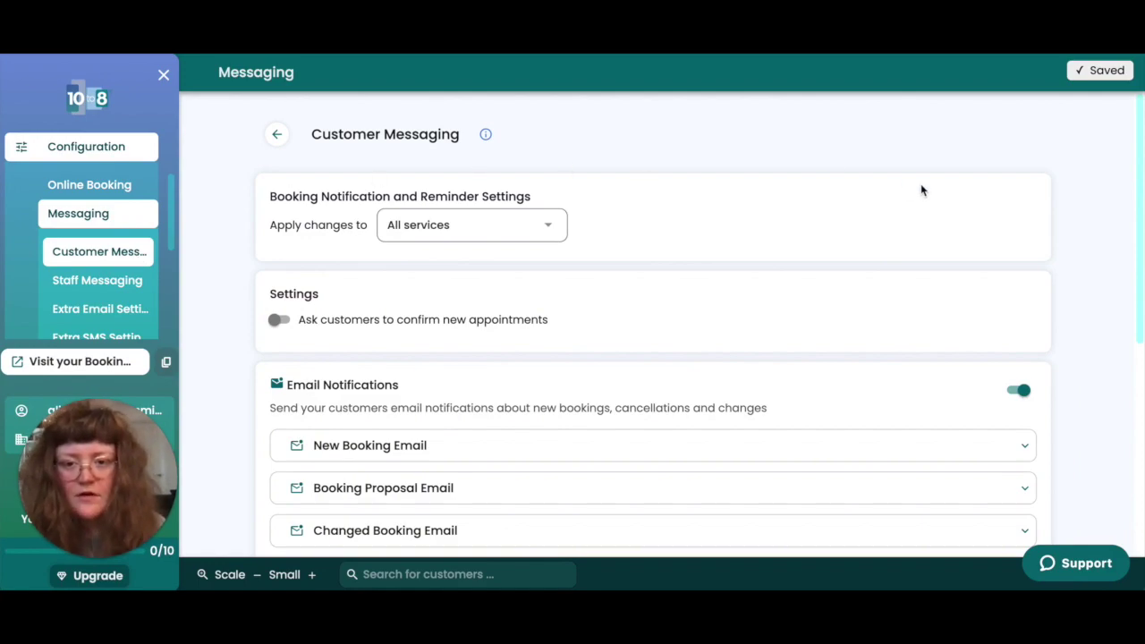
Add an email reminder 1 day before appointments to customer messaging, and open the choice of services the messaging changes apply to
scroll(1085, 204, down, 5)
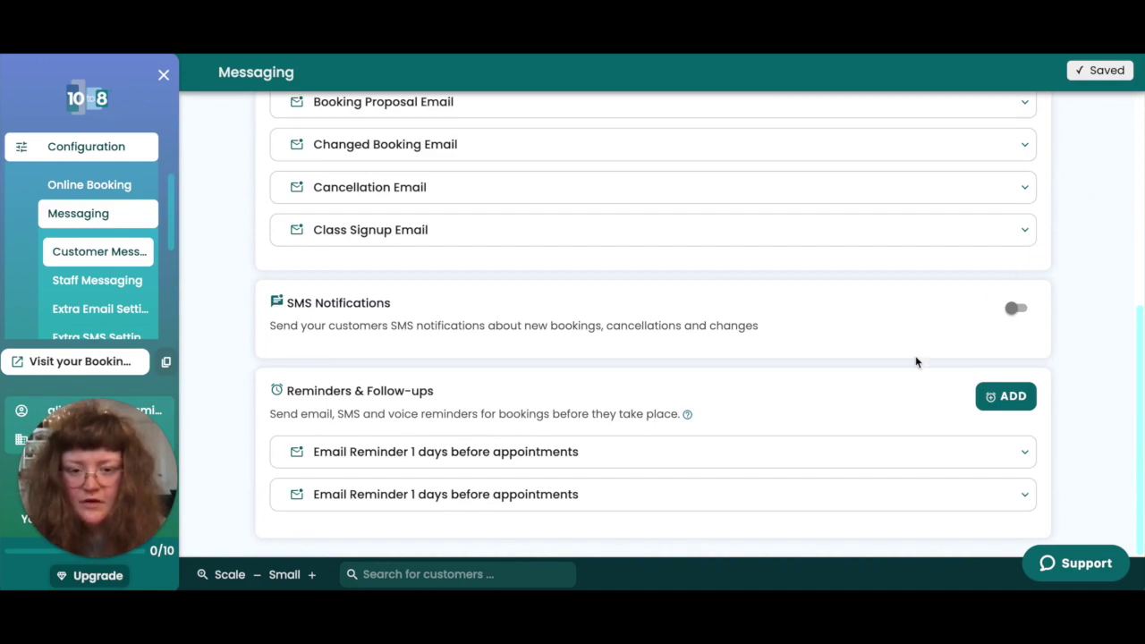
click(1009, 407)
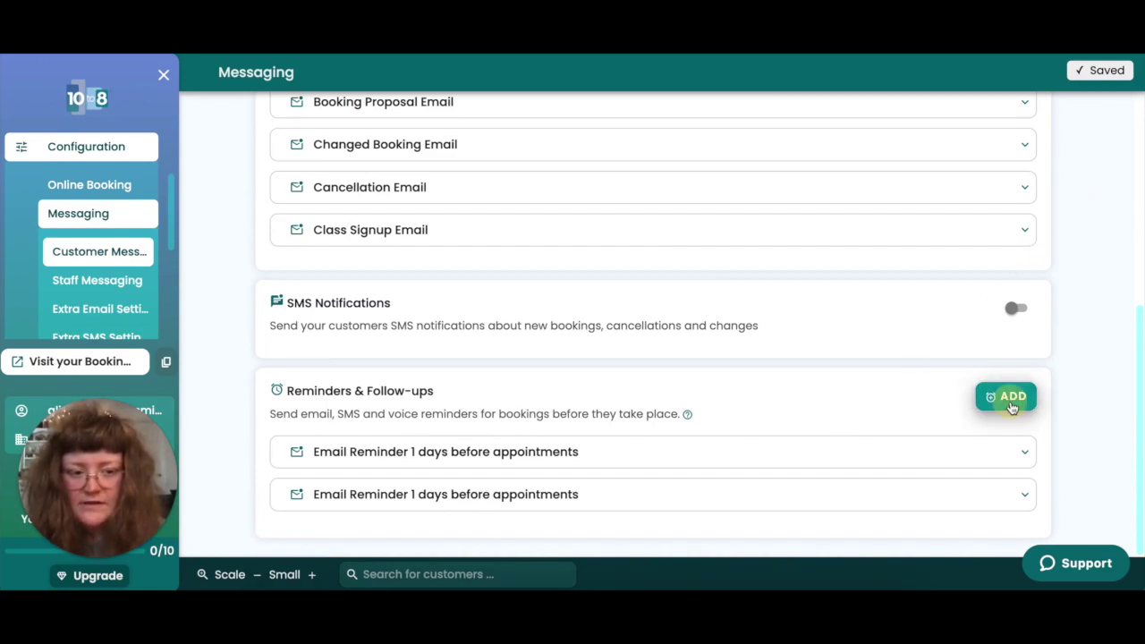
scroll(439, 412, down, 3)
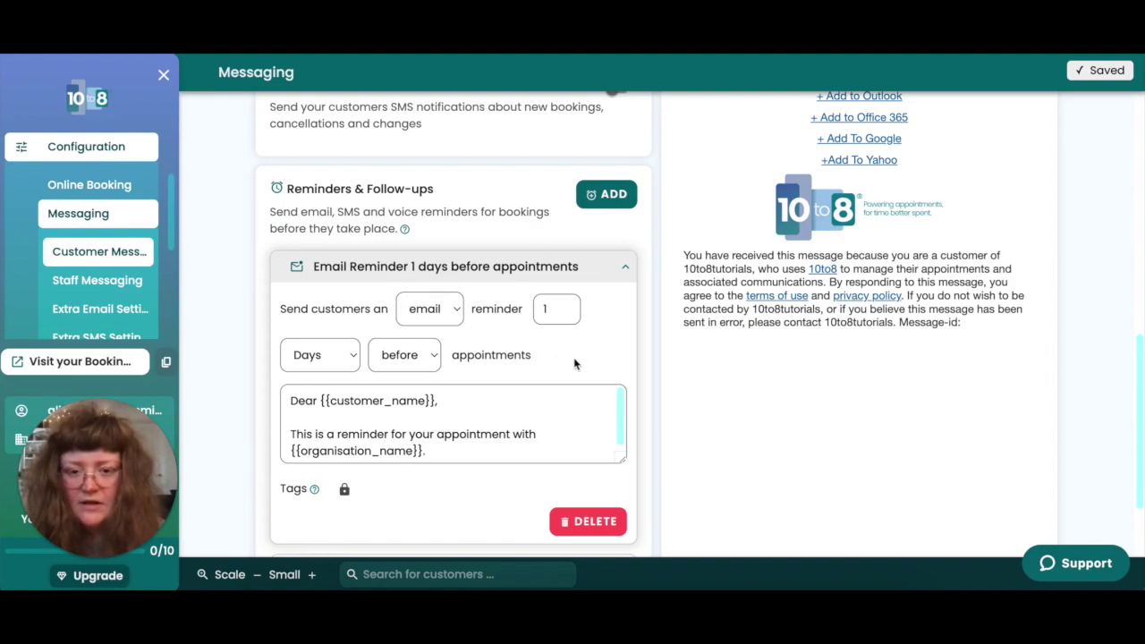
click(617, 266)
scroll(367, 342, up, 5)
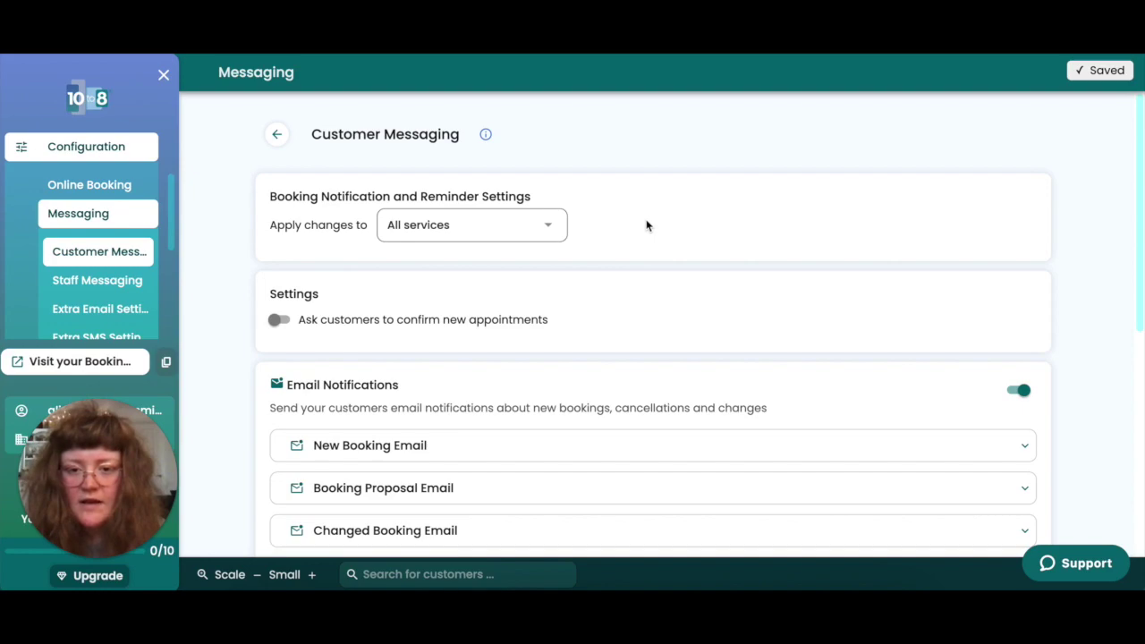
click(548, 229)
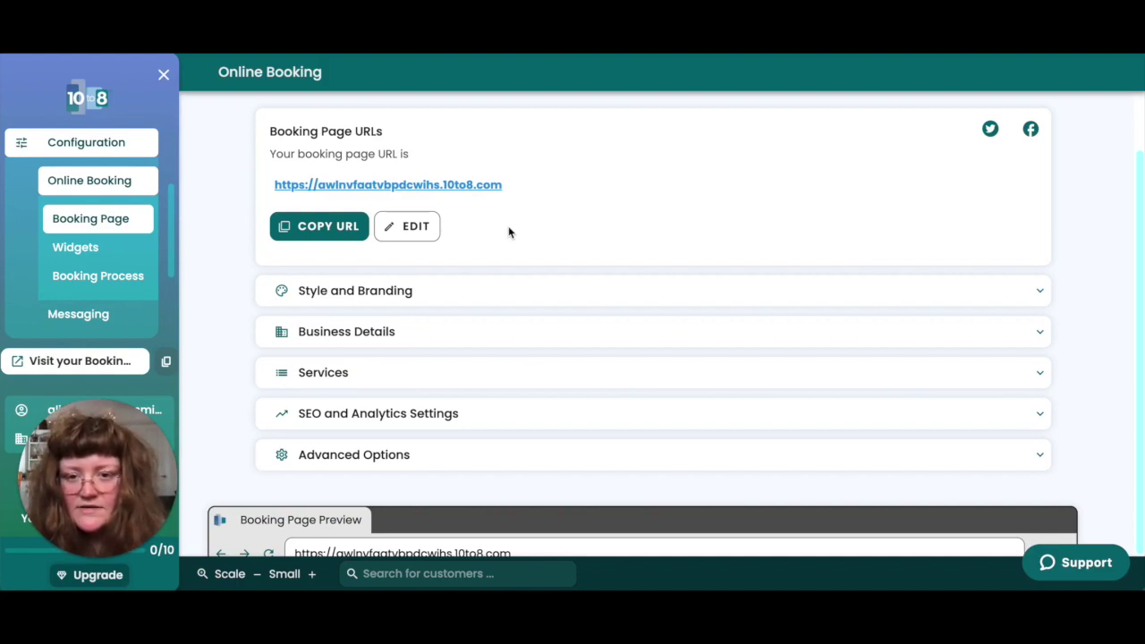
Copy the booking page URL and open the booking page's Style and Branding settings
click(327, 230)
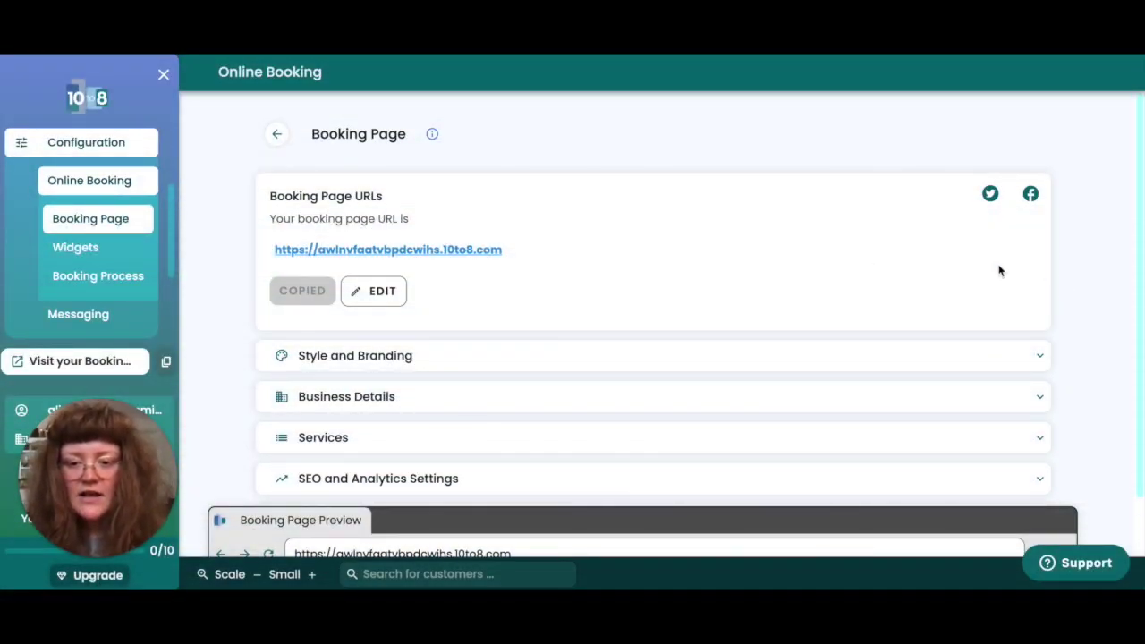
click(542, 360)
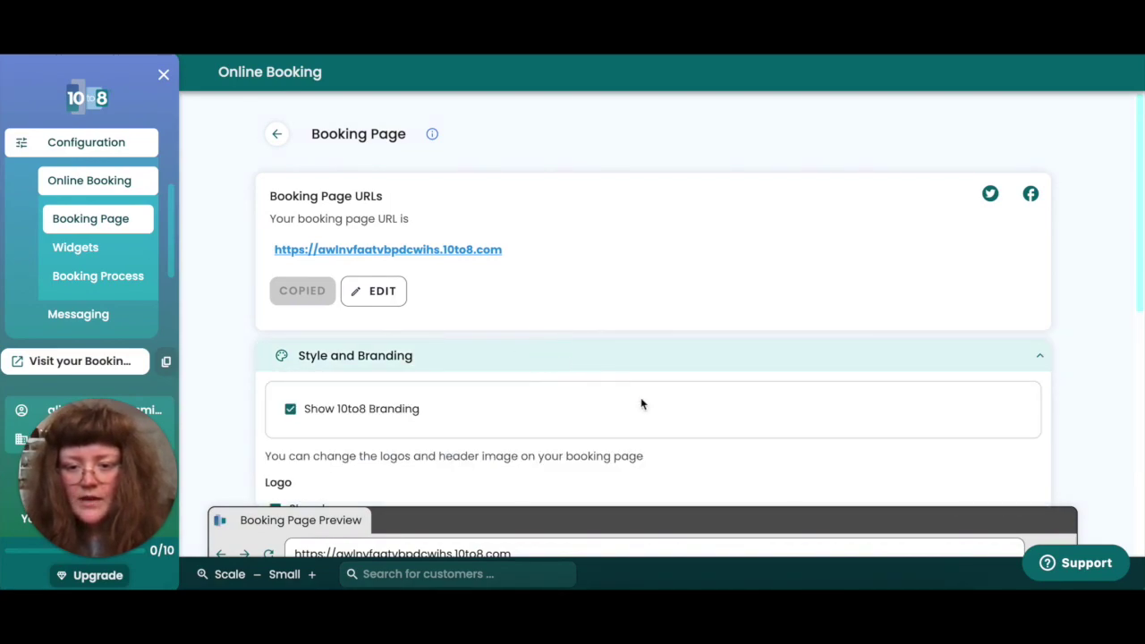
Review the booking page's Style and Branding options for logo, header image, website icon and theme, and the remaining settings sections
scroll(664, 432, down, 3)
scroll(665, 434, down, 1)
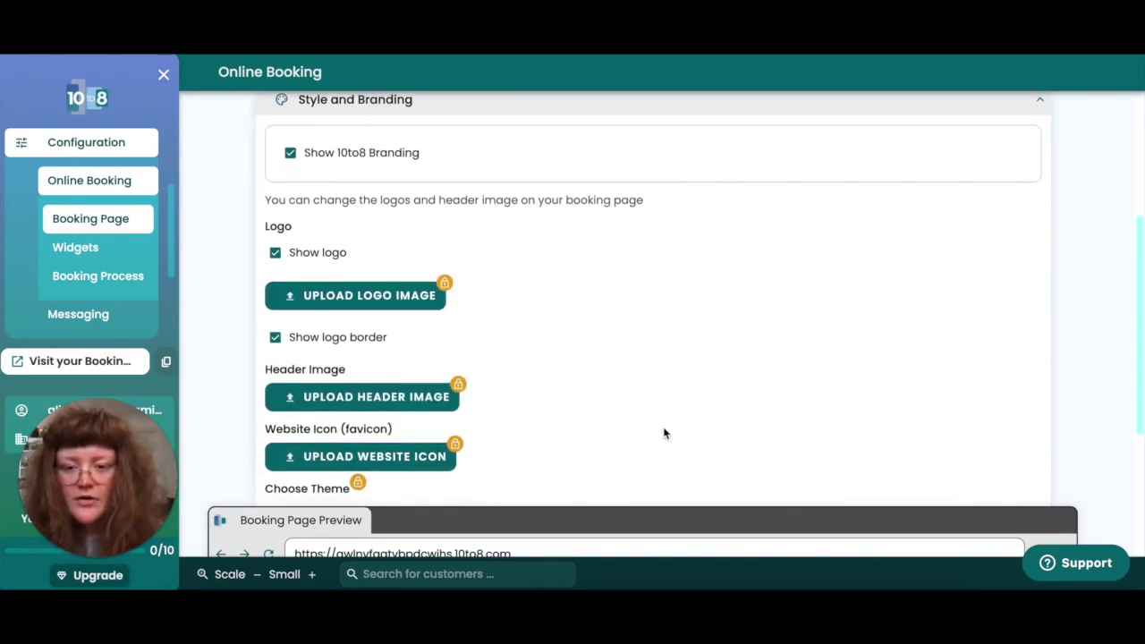
scroll(665, 434, down, 2)
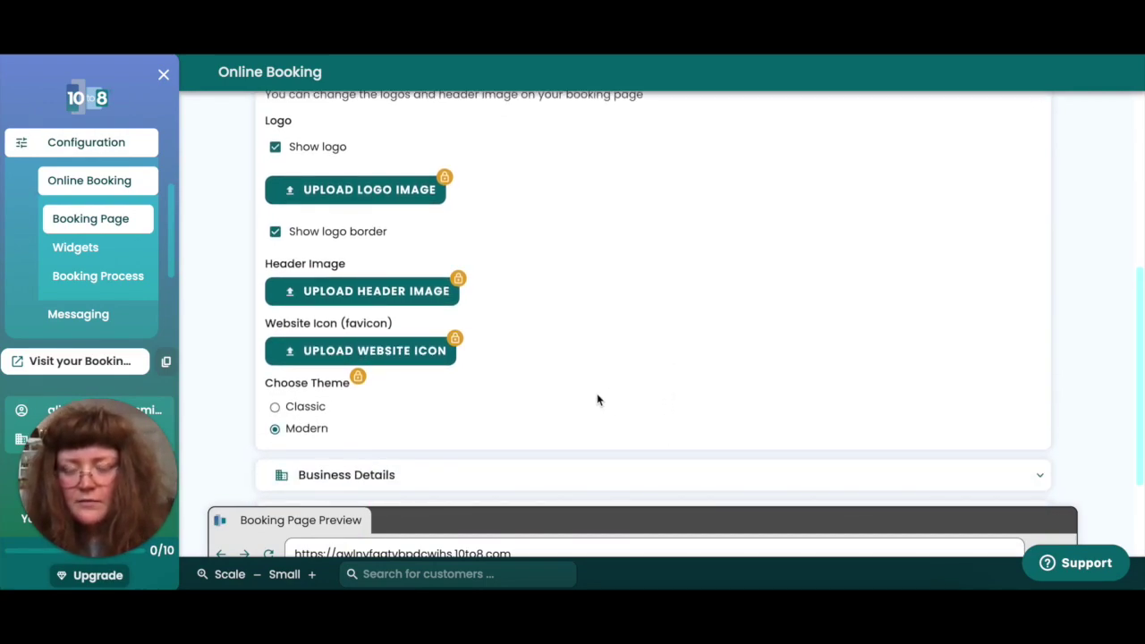
scroll(439, 416, down, 1)
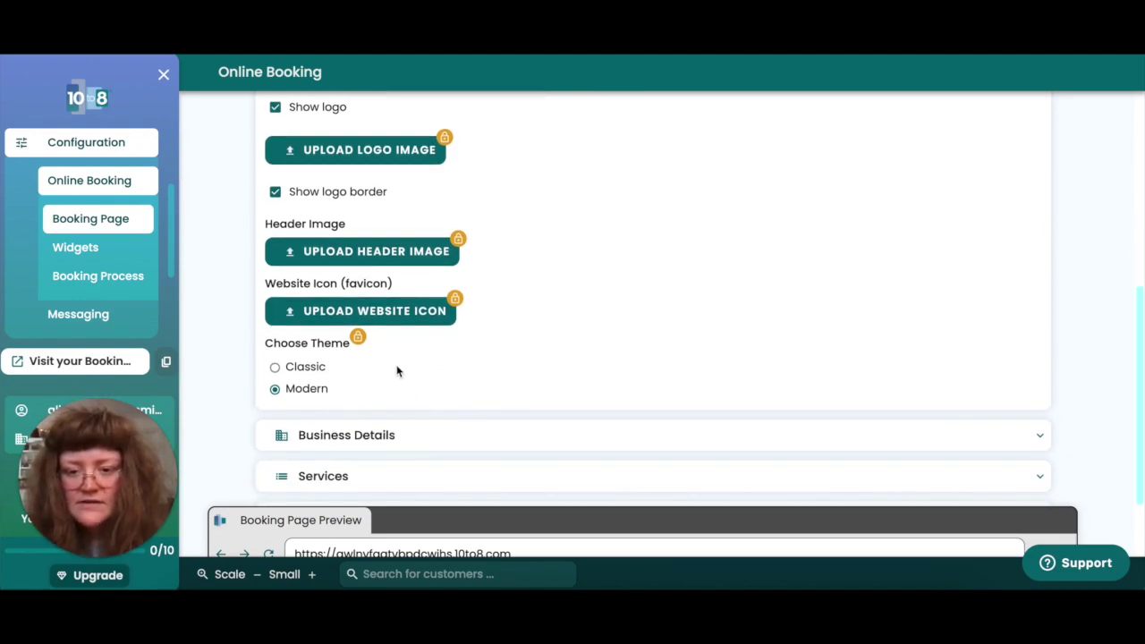
scroll(397, 371, down, 2)
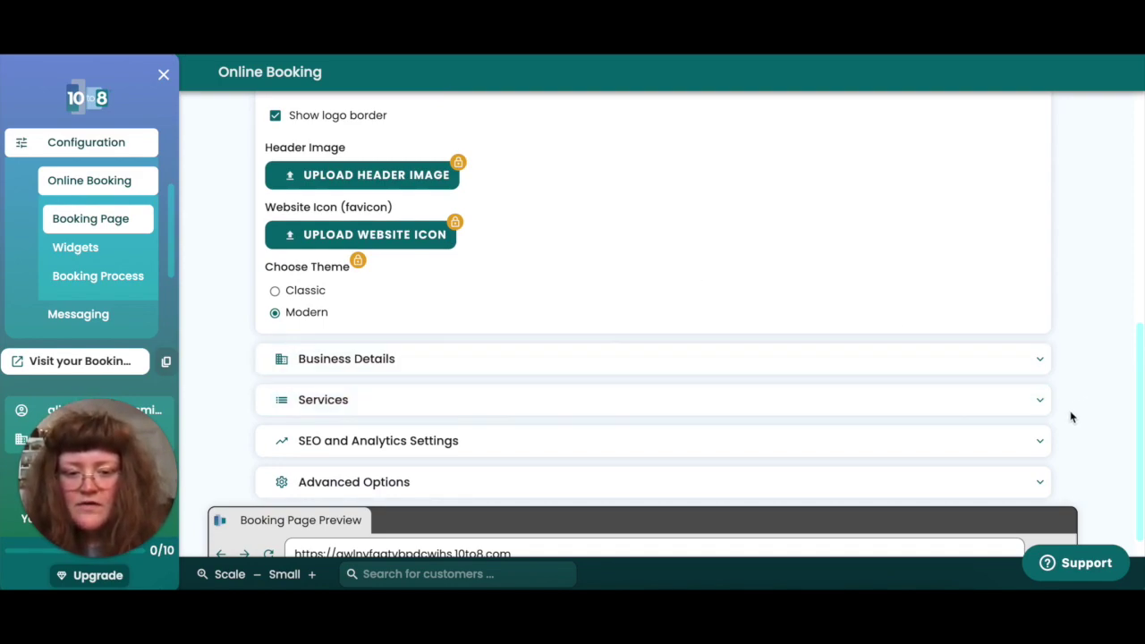
Open the Booking Page Preview and look through its header, business details and bookable services
click(875, 526)
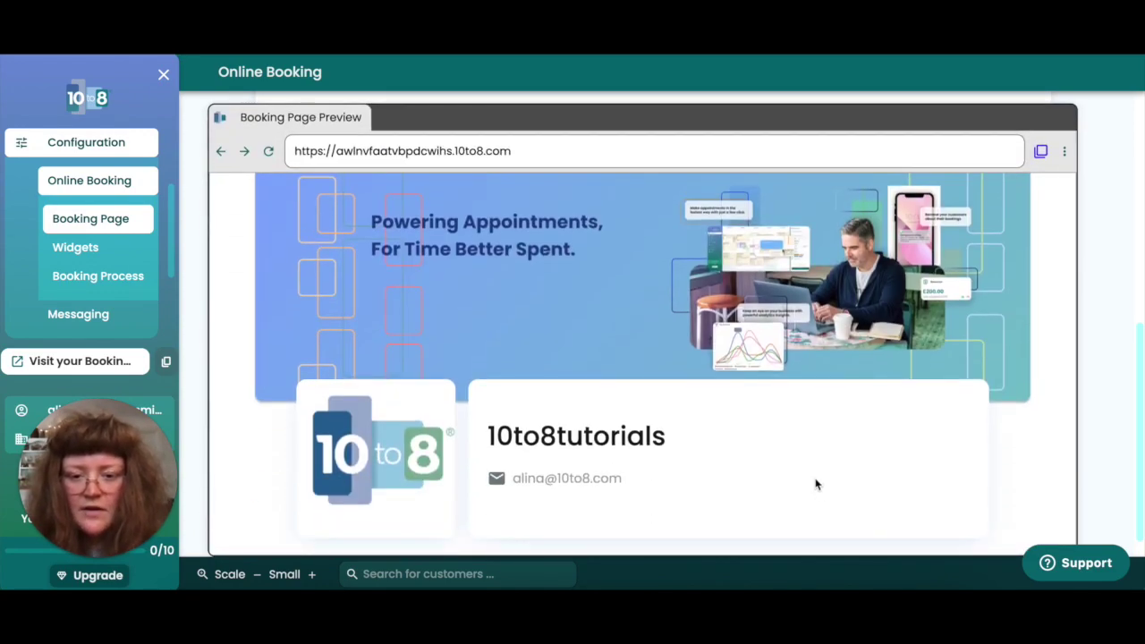
scroll(815, 484, down, 5)
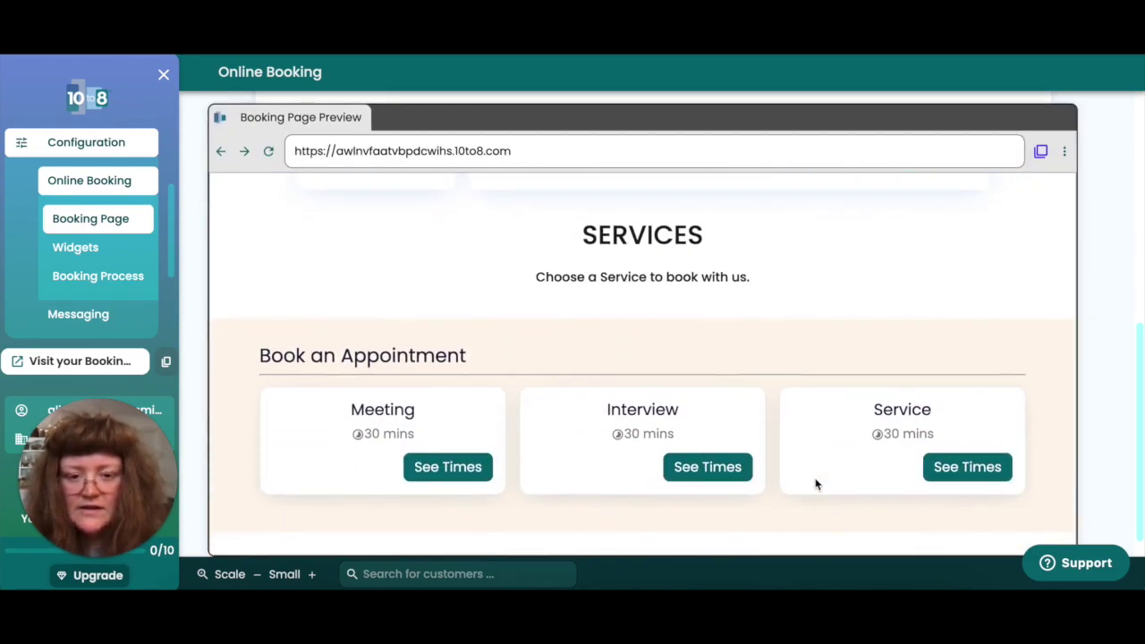
scroll(815, 484, up, 5)
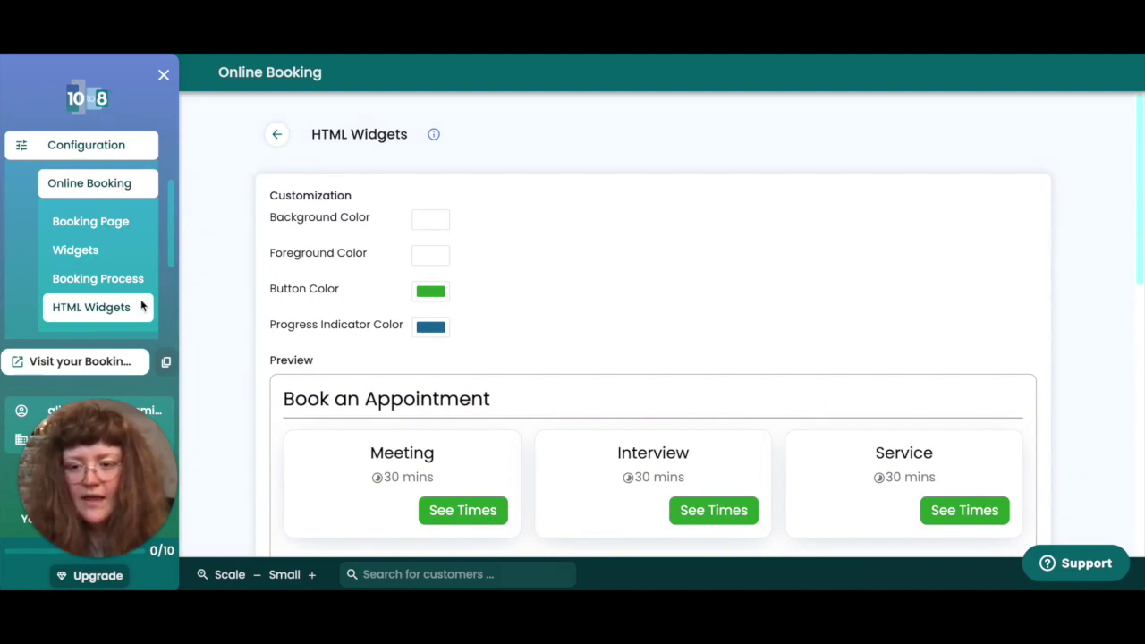
Review the HTML Widgets page, including its colour customization, Widget ID and HTML code
click(608, 262)
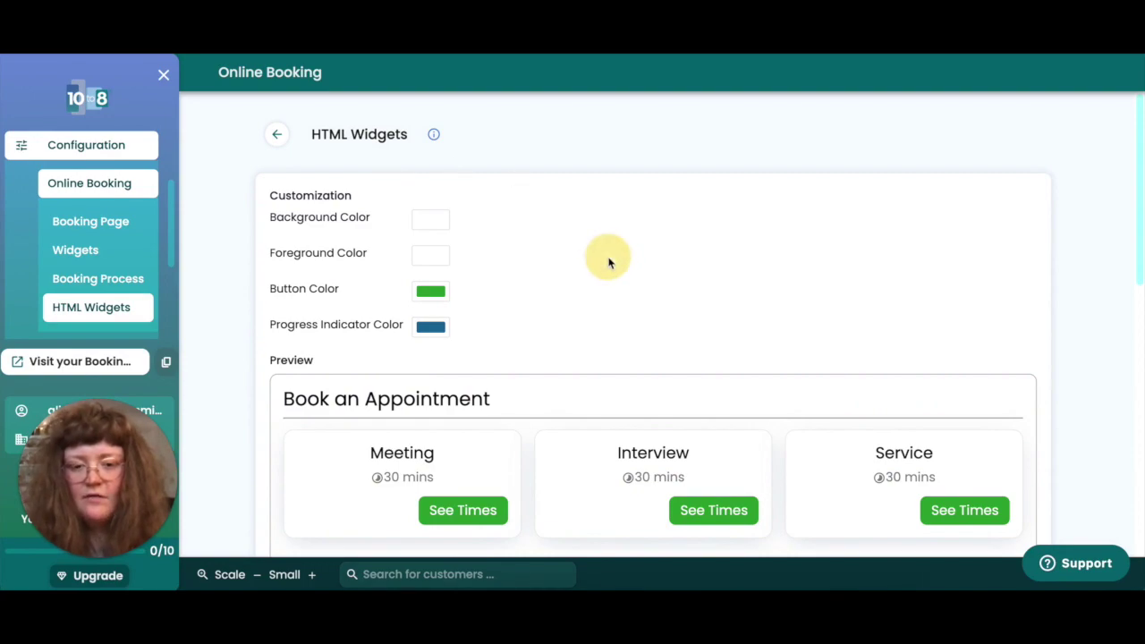
scroll(710, 301, down, 3)
scroll(711, 302, down, 5)
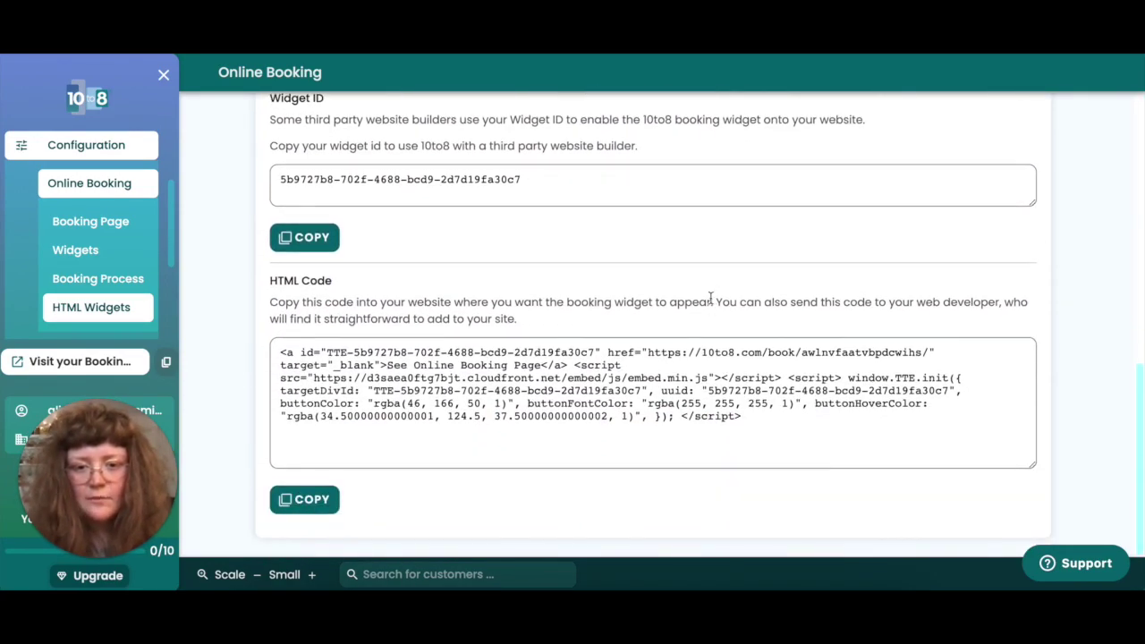
scroll(710, 297, up, 10)
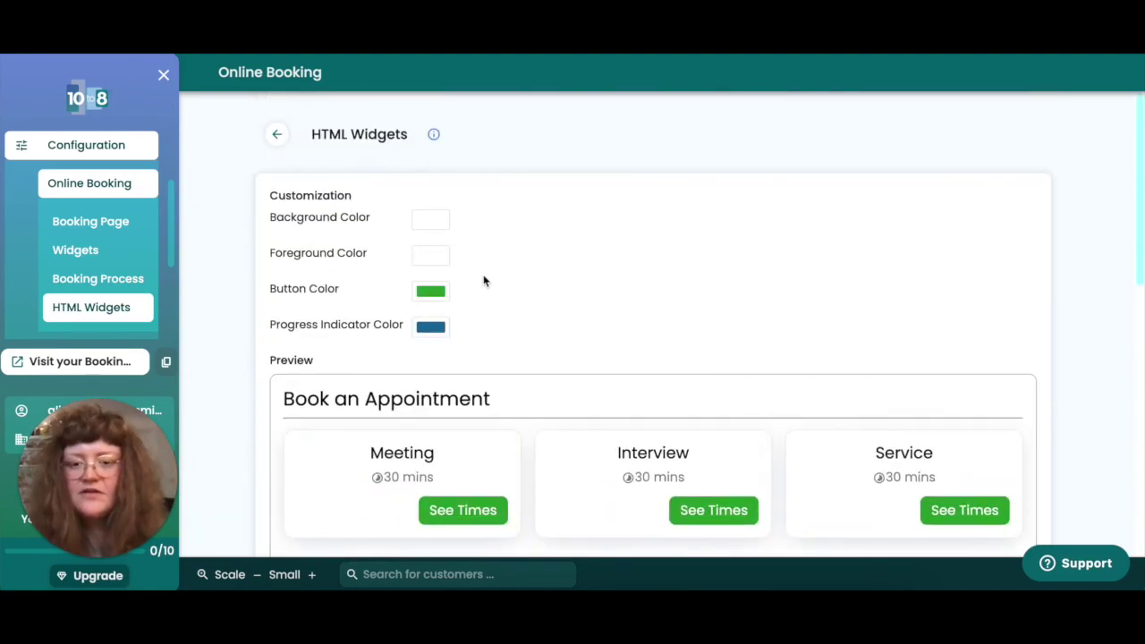
Set the HTML widget's button colour to teal (RGB 46, 166, 159) and its progress indicator colour to light blue (RGB 95, 162, 200)
click(432, 291)
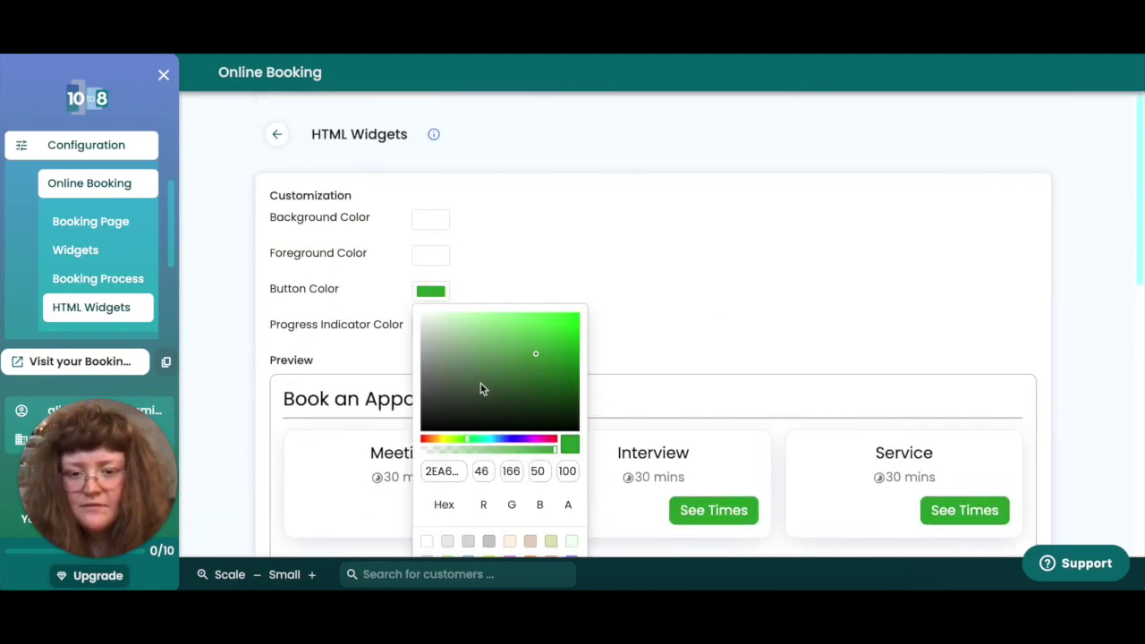
click(488, 439)
click(394, 327)
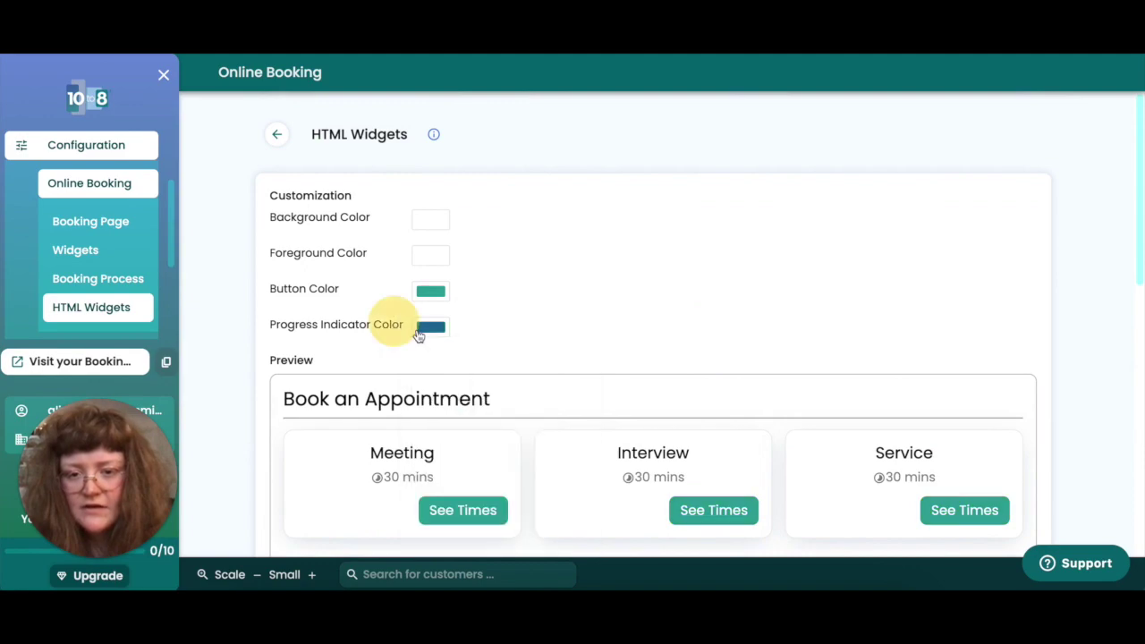
click(424, 329)
click(505, 376)
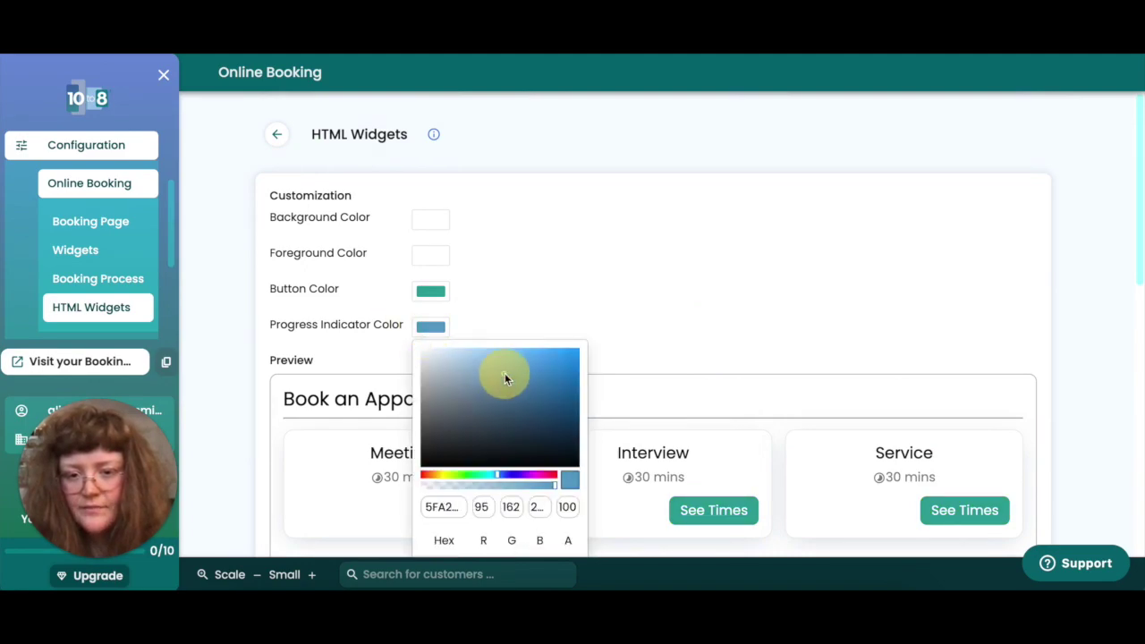
click(590, 248)
Check the recoloured widget's preview and examine the HTML code for embedding it in a website
scroll(731, 349, down, 2)
scroll(731, 349, down, 1)
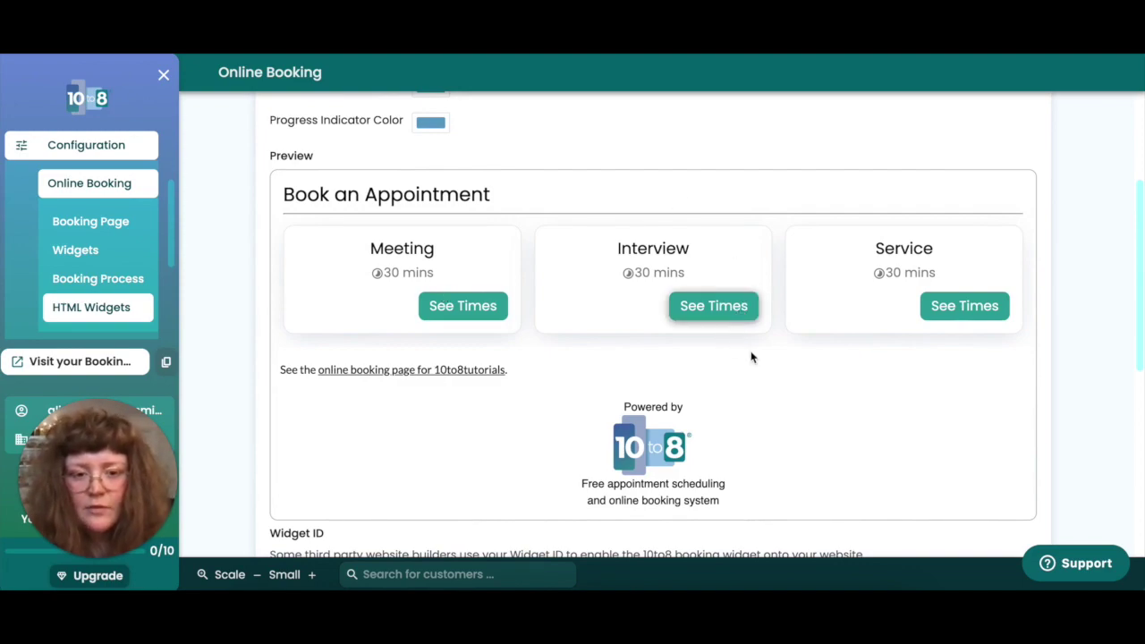
scroll(751, 353, down, 5)
scroll(751, 352, down, 3)
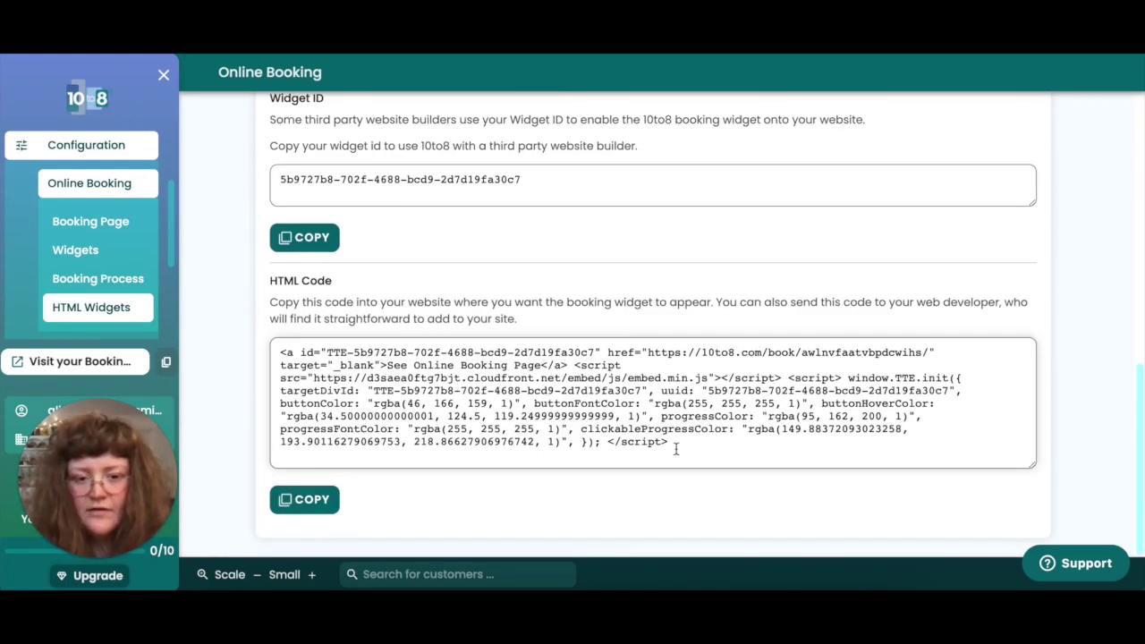
scroll(680, 447, up, 2)
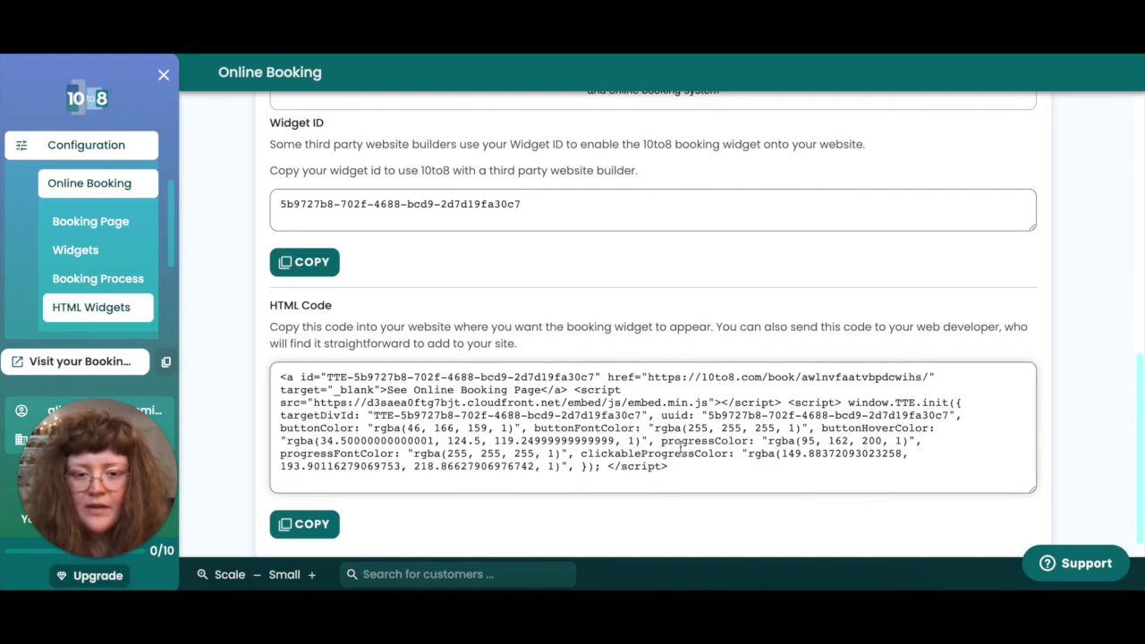
scroll(680, 447, up, 2)
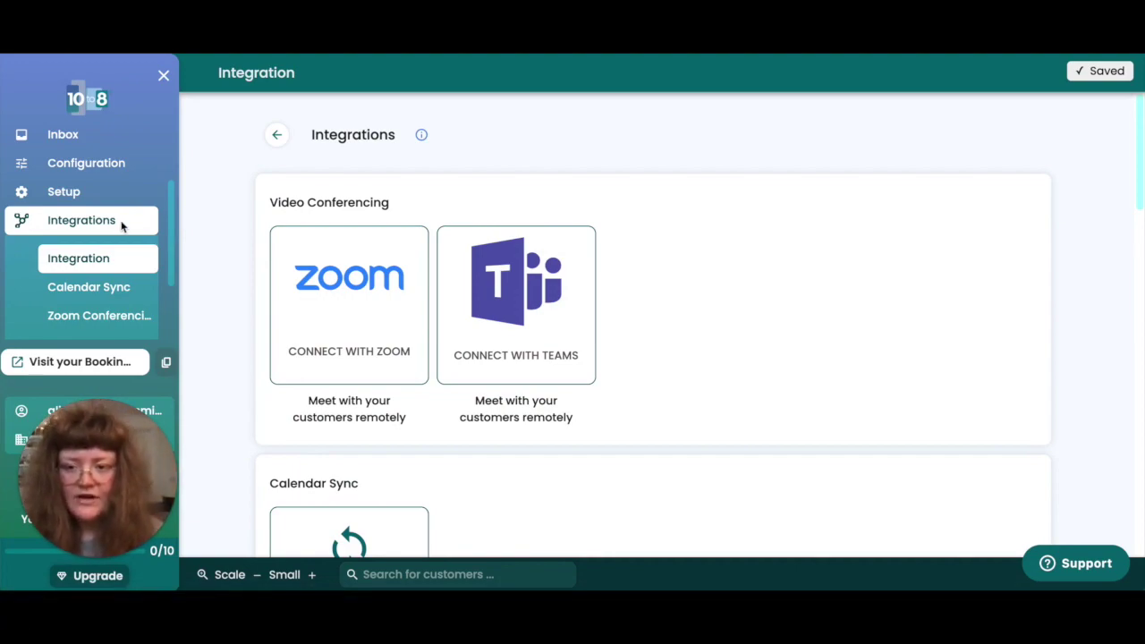
Browse the available integrations, from video conferencing and calendar sync to education and workflow
scroll(663, 320, down, 1)
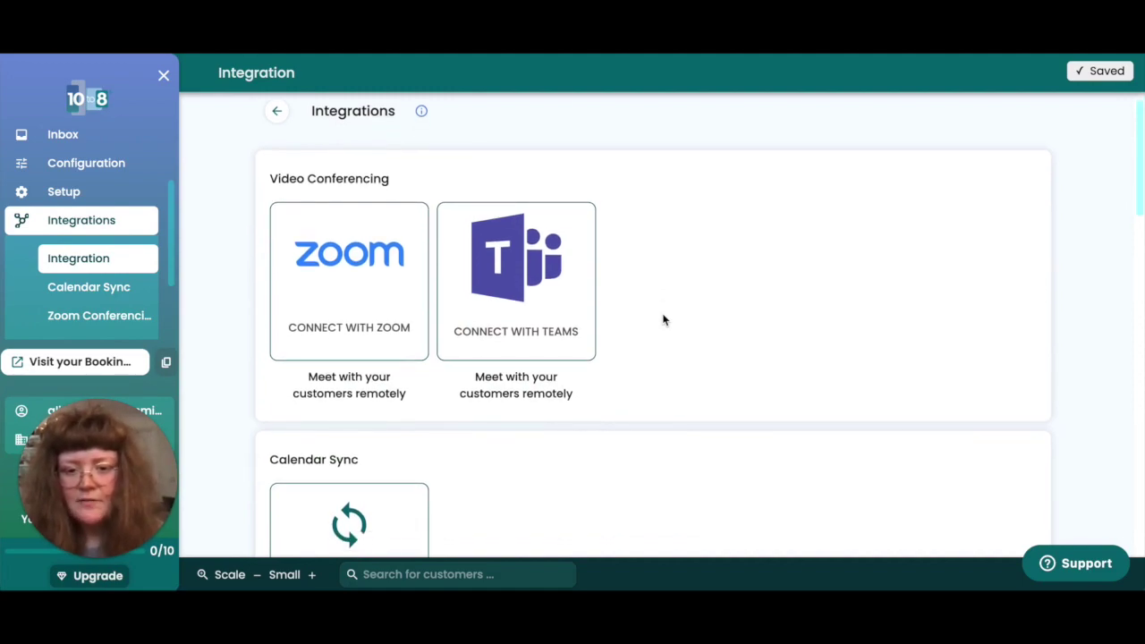
scroll(663, 320, down, 10)
scroll(663, 319, down, 4)
scroll(662, 320, up, 4)
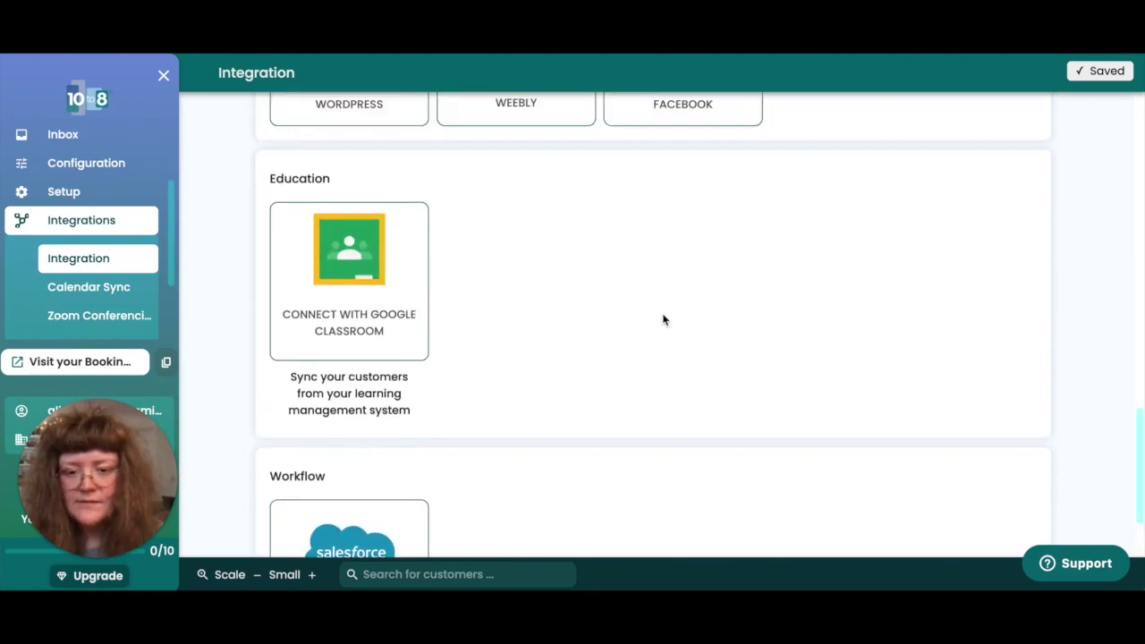
scroll(663, 320, up, 10)
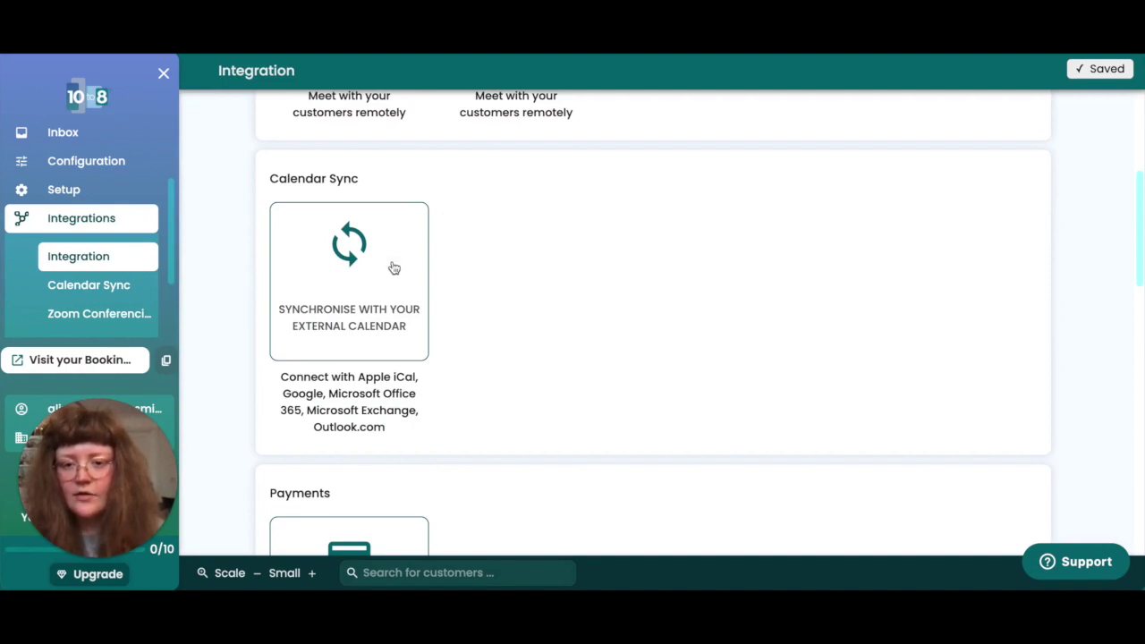
Open the external calendar synchronisation and review its organisation settings, sync settings and calendar configuration
click(356, 256)
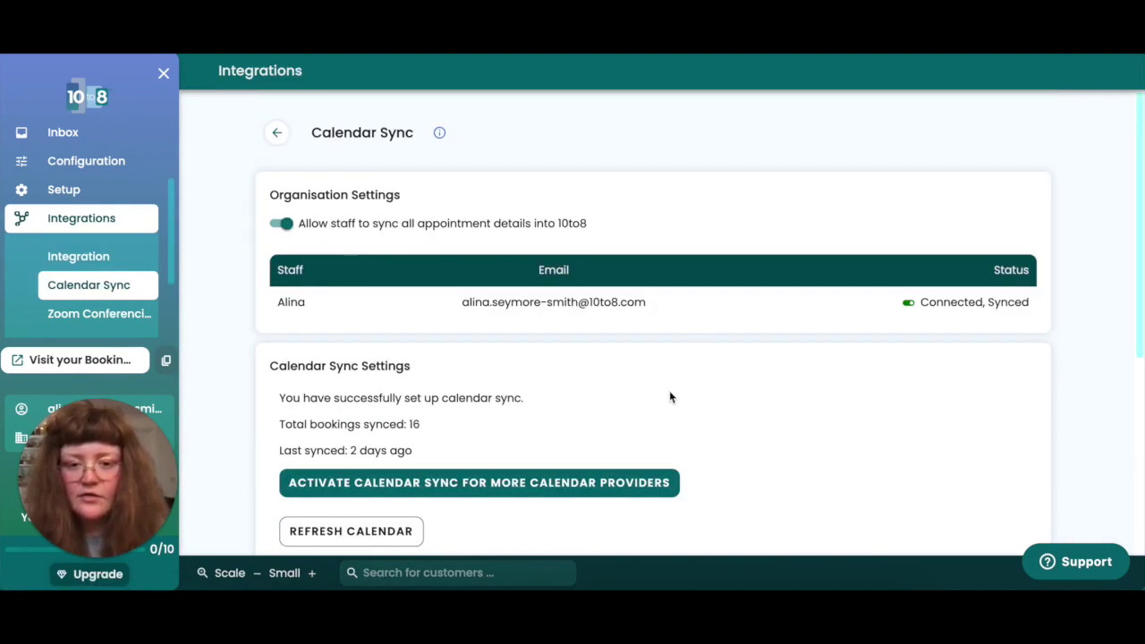
scroll(662, 409, down, 1)
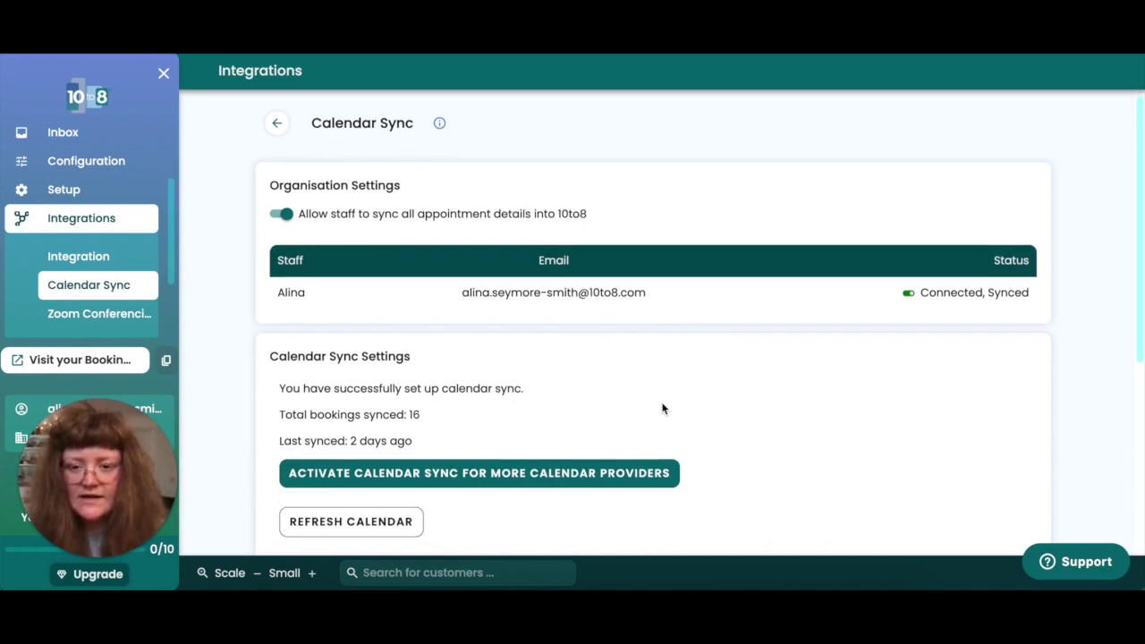
scroll(687, 362, down, 4)
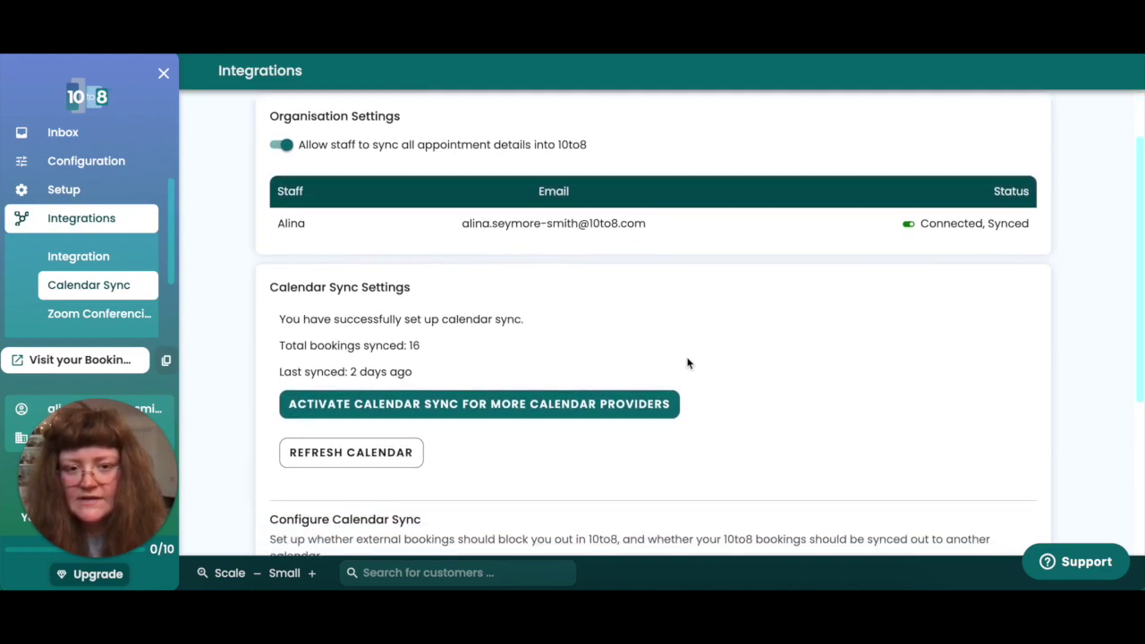
scroll(687, 362, up, 3)
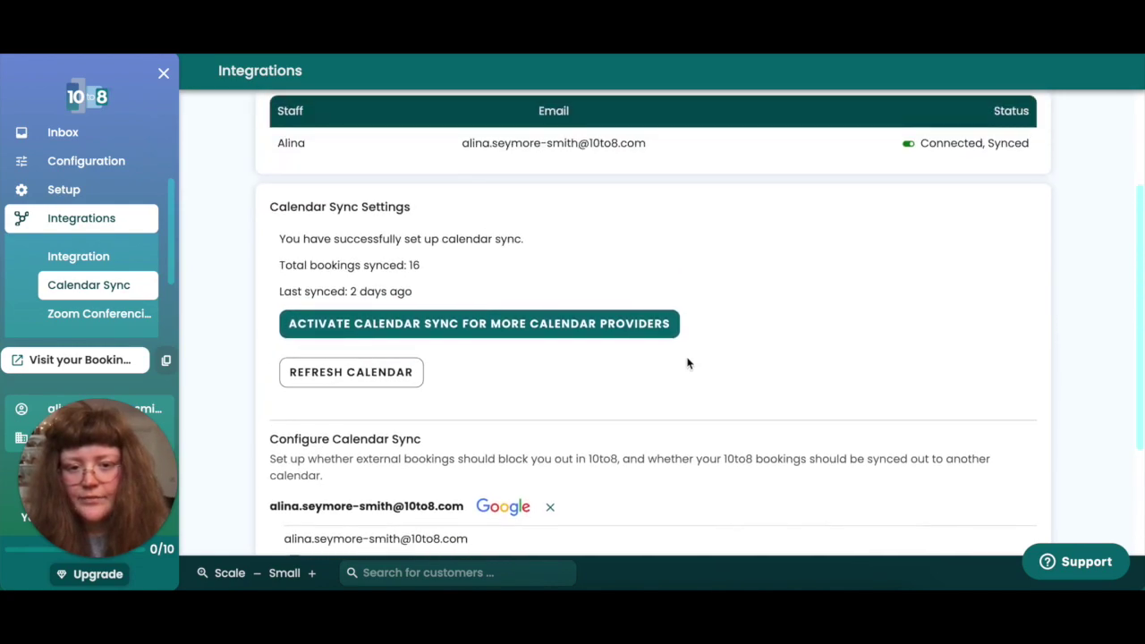